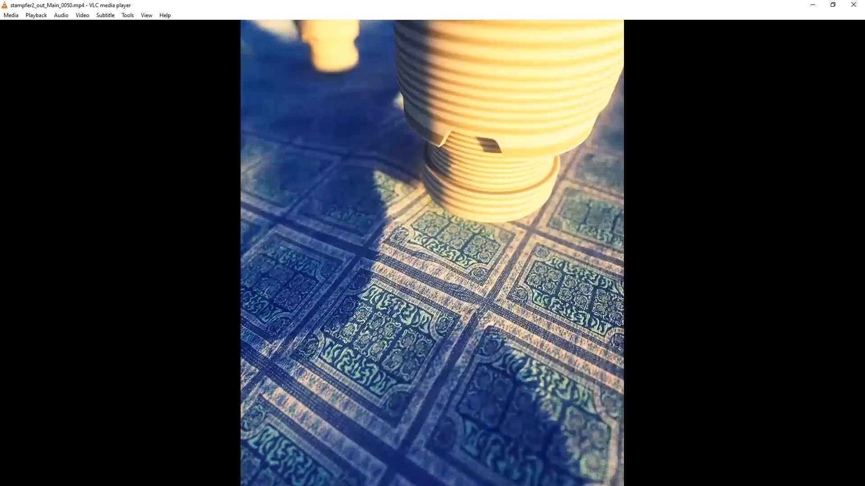
Skip ahead through the rendered example clips in the media player.
key(n)
key(n)
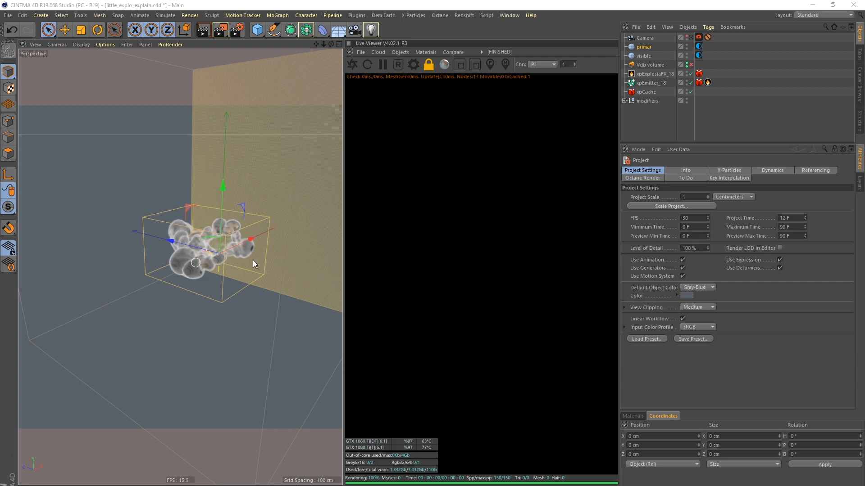
In the Cinema 4D explosion scene, enable the Vdb volume object and scrub to frame 36 to inspect the smoke and fire render.
mouse_move(213, 261)
alt+right_down()
mouse_move(185, 267)
mouse_move(210, 258)
alt+right_up()
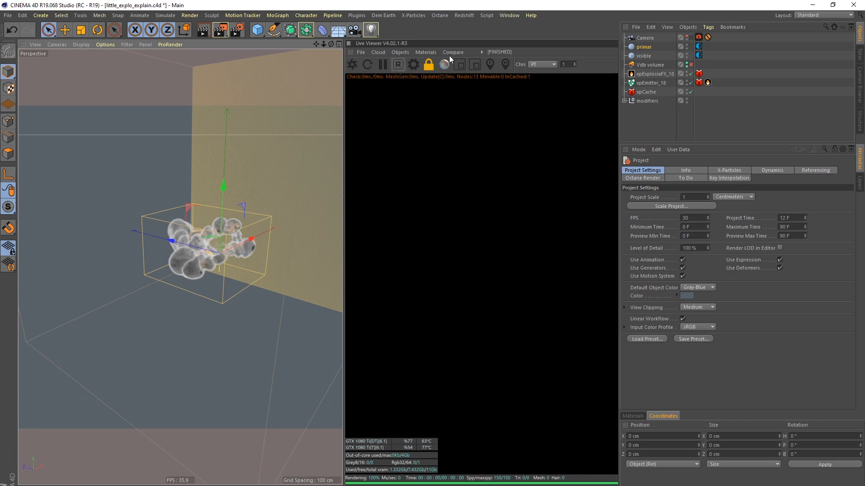
click(691, 65)
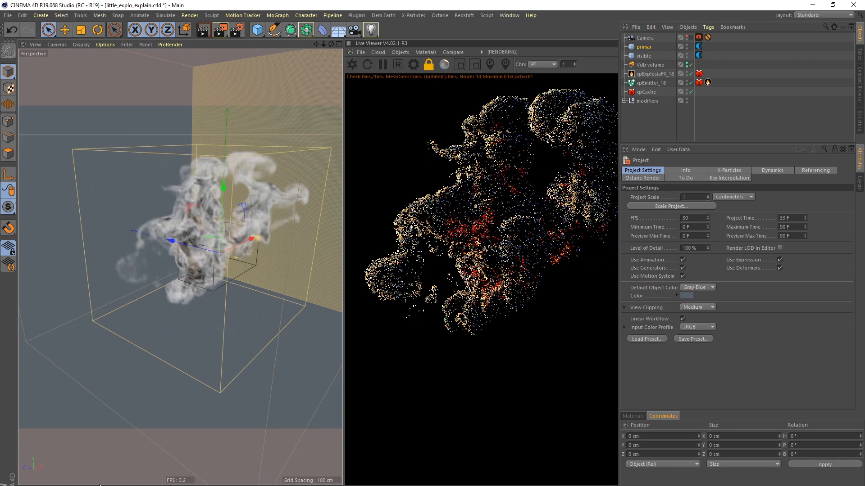
drag(69, 482, 140, 481)
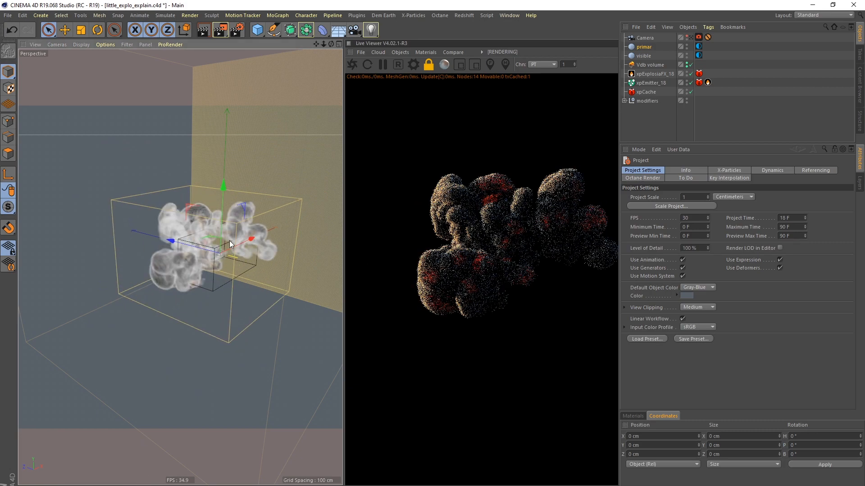
alt+drag(237, 241, 209, 244)
drag(138, 484, 262, 443)
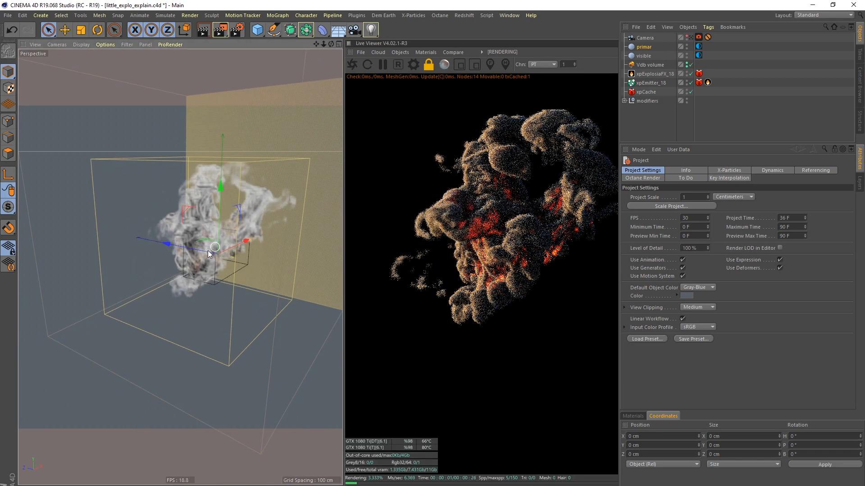
alt+right_drag(206, 252, 199, 254)
mouse_move(199, 257)
alt+mouse_down()
mouse_move(175, 236)
mouse_move(207, 253)
mouse_move(161, 255)
mouse_move(209, 256)
alt+mouse_up()
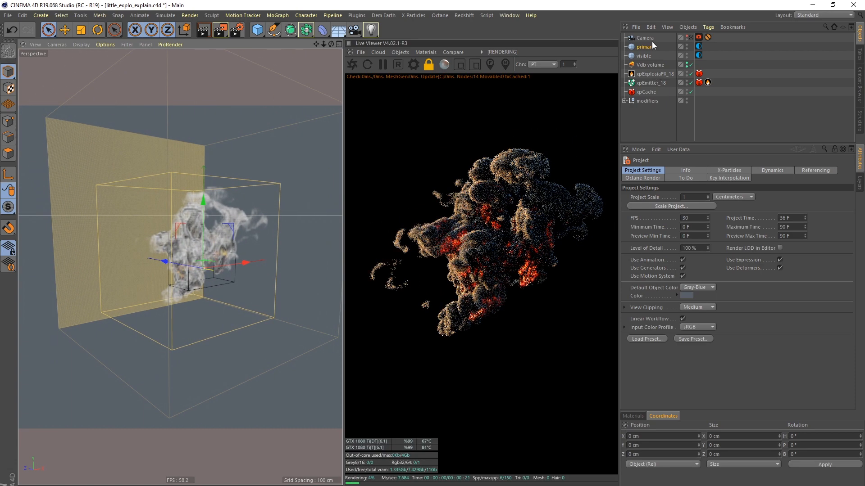
Create a new empty project, leaving the explosion scene open.
click(650, 115)
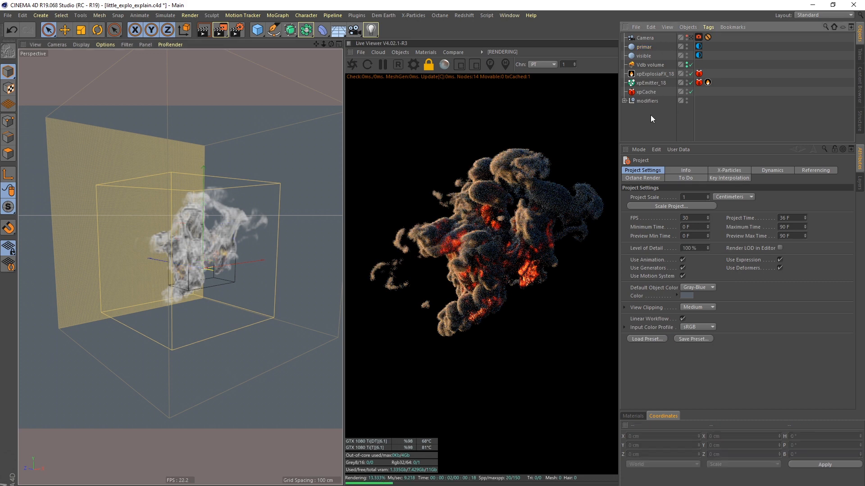
click(8, 15)
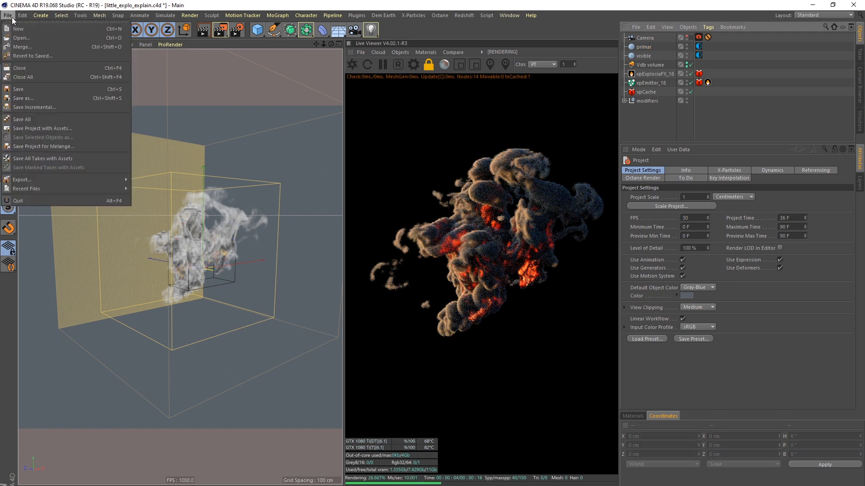
click(18, 20)
Send the empty scene to the Octane Live Viewer, pause rendering, and widen the perspective viewport.
click(353, 66)
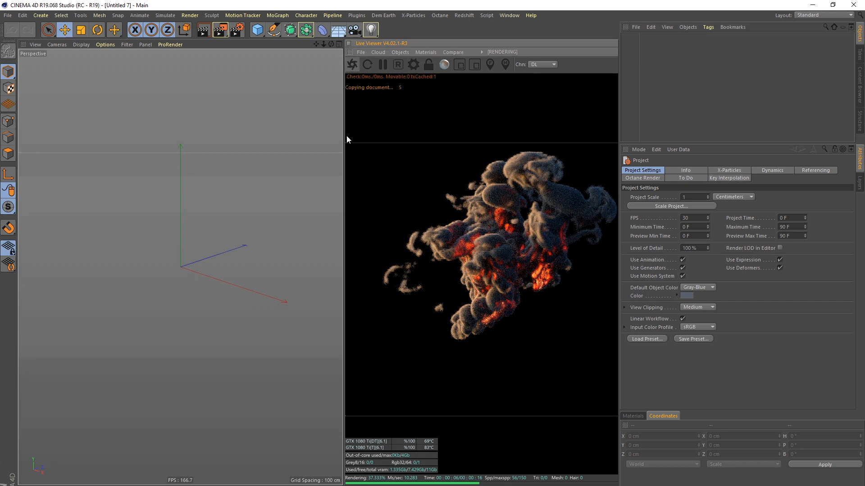
click(382, 68)
alt+drag(200, 268, 220, 275)
drag(344, 258, 494, 265)
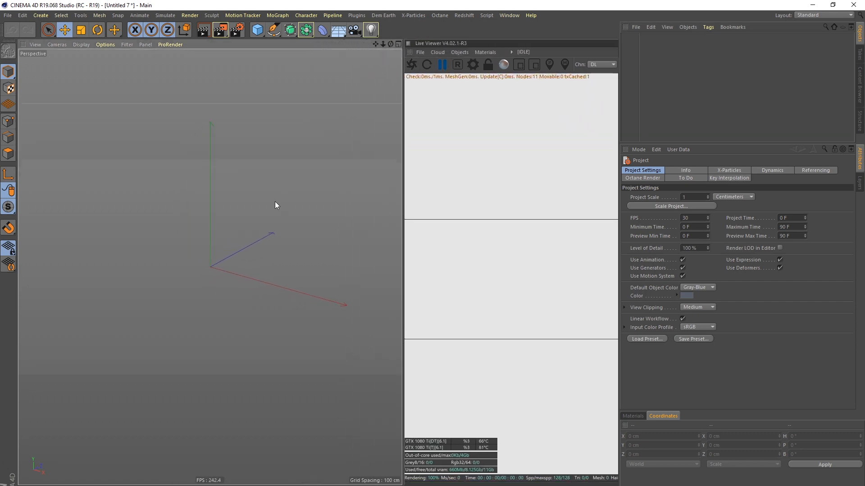
Add an X-Particles xpEmitter to the empty scene.
click(411, 16)
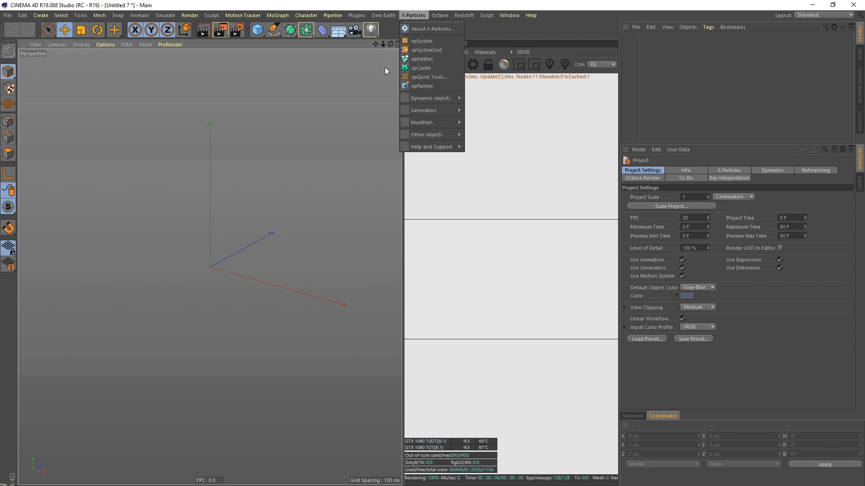
click(386, 19)
click(412, 15)
click(425, 61)
alt+drag(246, 254, 144, 236)
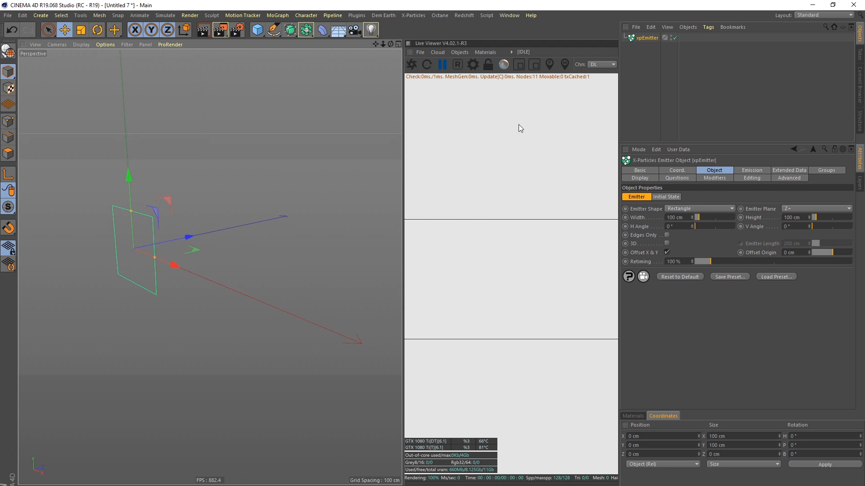
Change the emitter shape to Sphere and shrink its radius to about 11 cm.
click(750, 170)
click(719, 171)
click(699, 209)
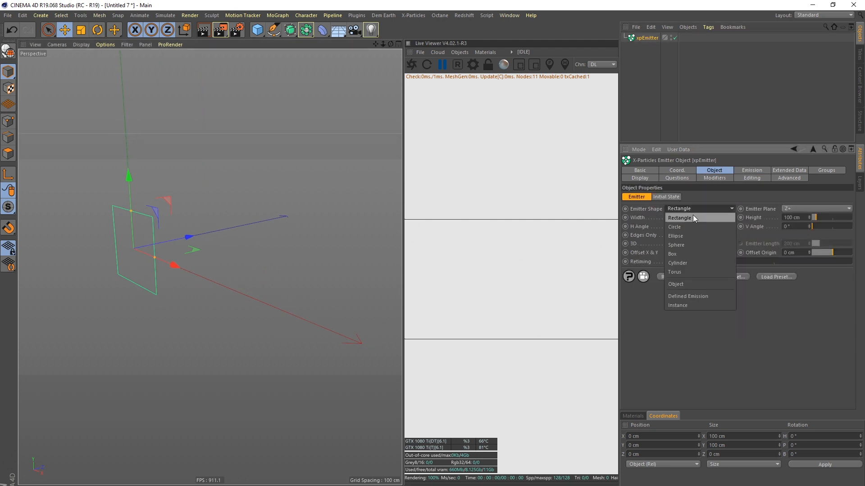
click(678, 245)
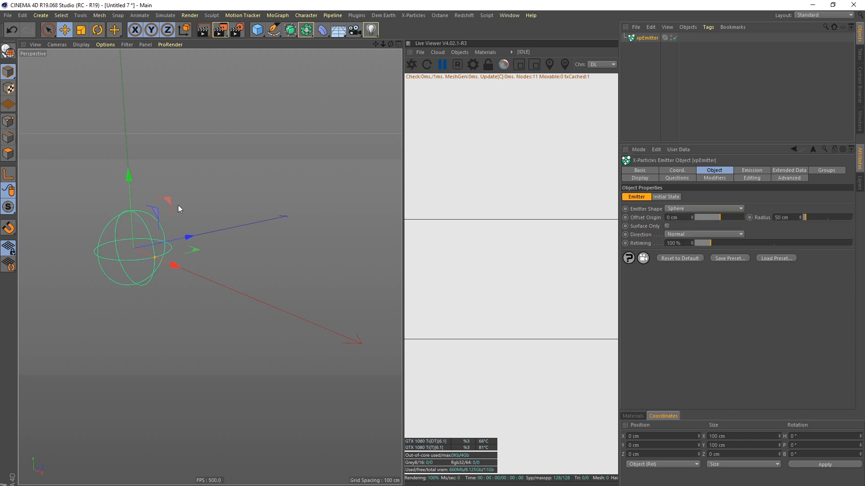
drag(162, 250, 153, 248)
alt+right_drag(153, 248, 162, 242)
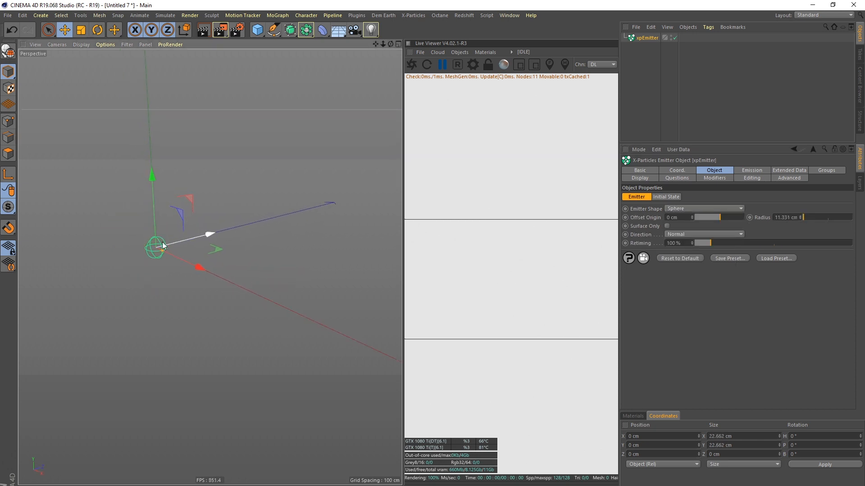
Examine the small spherical emitter from several angles and play back how its particles spread.
alt+middle_drag(162, 242, 206, 255)
alt+right_drag(207, 254, 188, 258)
alt+drag(209, 256, 233, 255)
scroll(209, 256, down, 2)
mouse_move(209, 260)
alt+mouse_down()
mouse_move(231, 240)
mouse_move(206, 256)
alt+mouse_up()
alt+drag(187, 275, 200, 257)
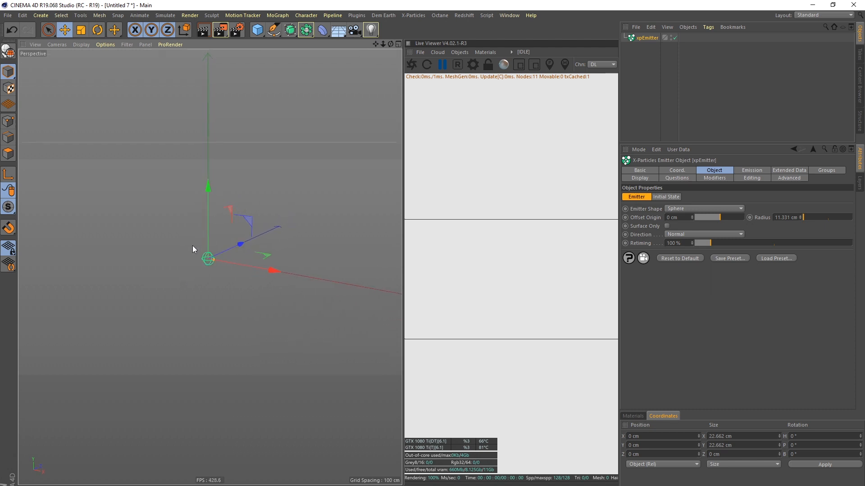
mouse_move(213, 212)
alt+mouse_down()
mouse_move(122, 267)
mouse_move(203, 280)
mouse_move(183, 251)
mouse_move(210, 199)
alt+mouse_up()
alt+drag(209, 261, 225, 252)
click(666, 53)
click(649, 37)
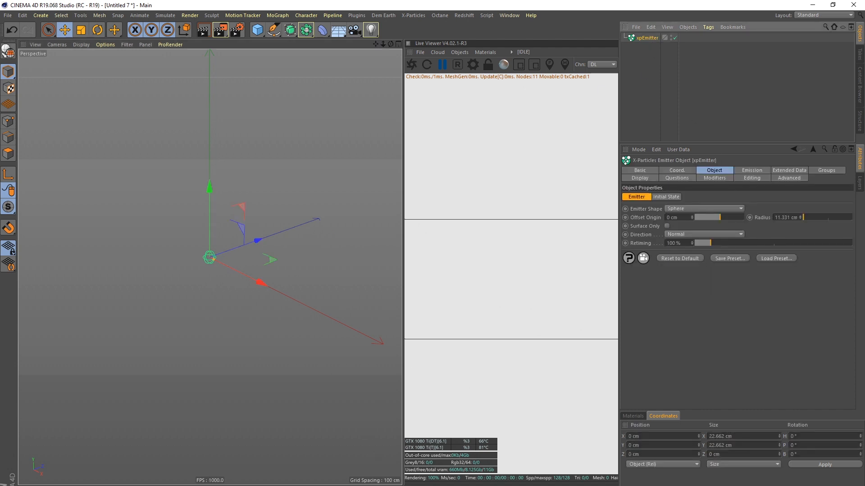
mouse_move(217, 255)
alt+mouse_down()
mouse_move(255, 223)
mouse_move(237, 255)
mouse_move(217, 261)
alt+mouse_up()
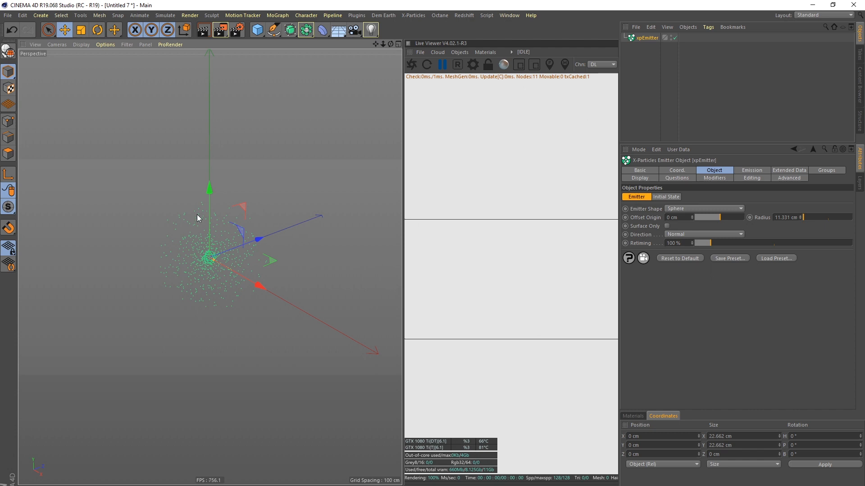
Set the emitter's emission mode to Shot.
click(751, 171)
click(692, 220)
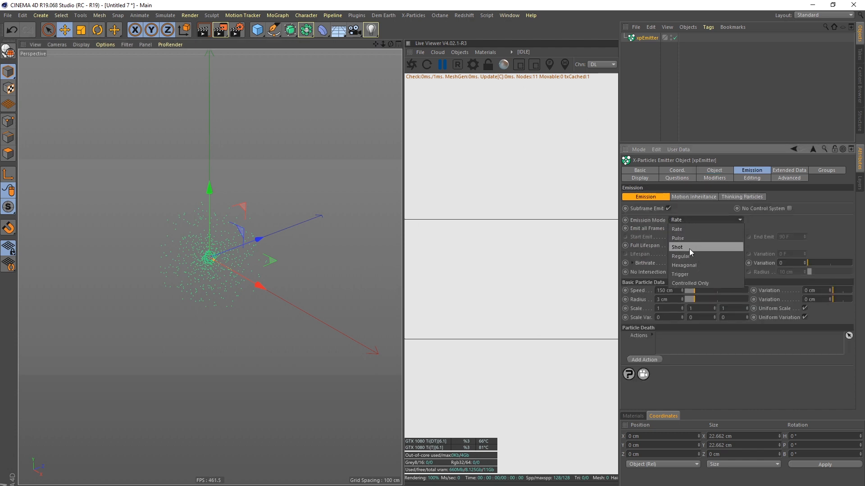
click(685, 248)
Play the single-shot emission and examine the expanding particle sphere from several angles.
alt+drag(230, 259, 240, 257)
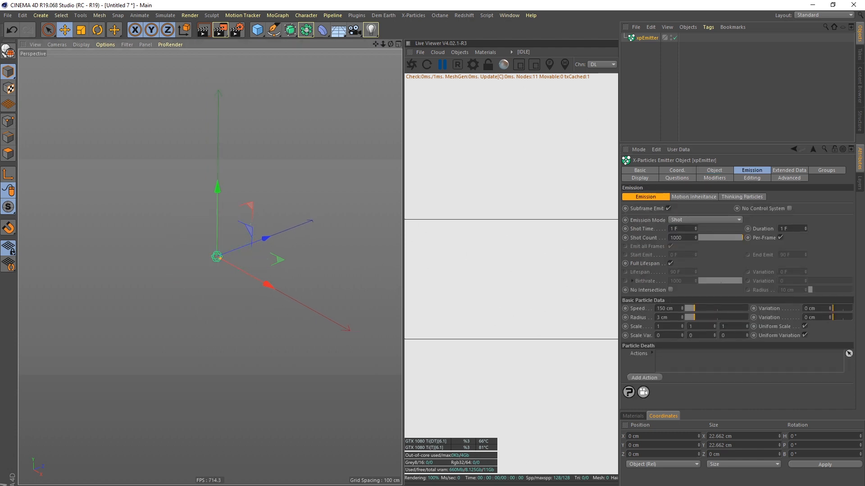
alt+drag(228, 262, 203, 244)
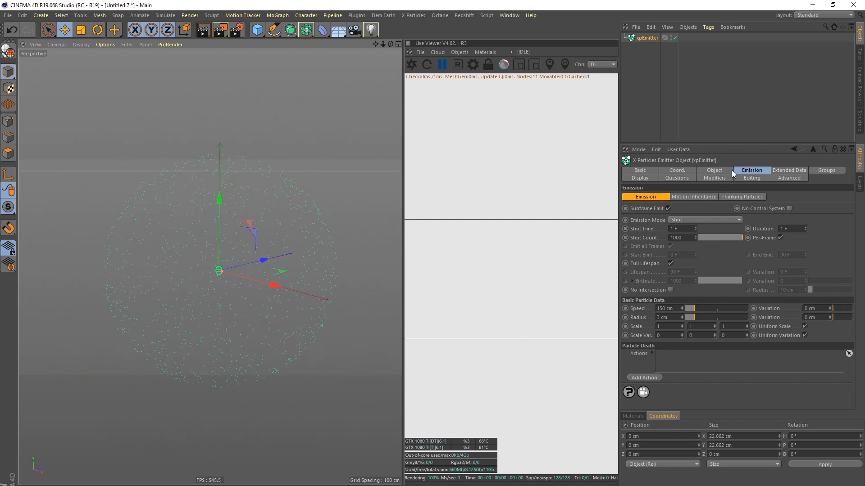
alt+drag(256, 267, 290, 198)
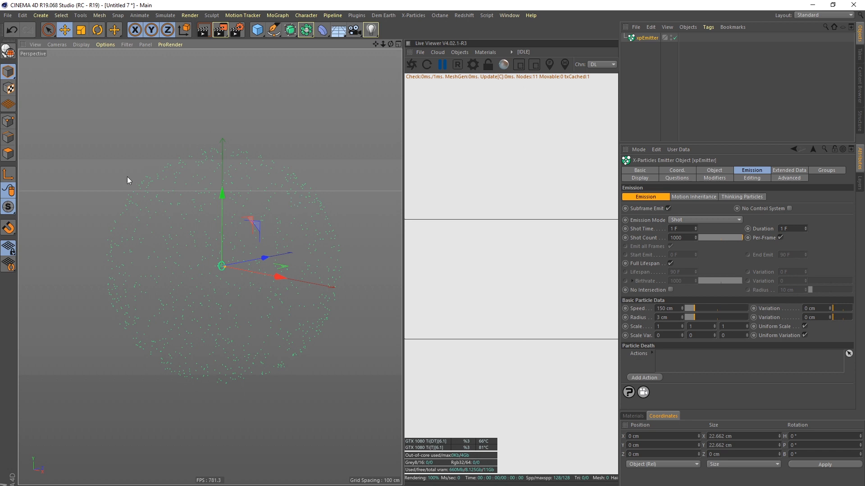
alt+drag(228, 266, 185, 220)
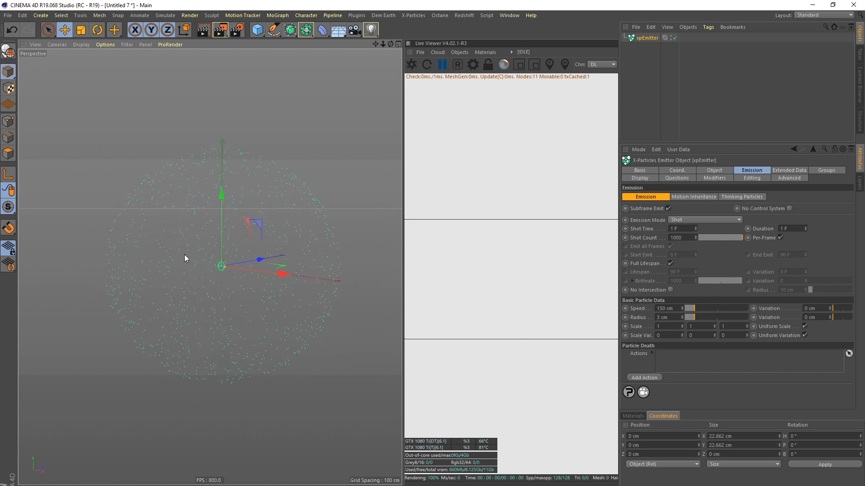
alt+drag(222, 266, 236, 349)
alt+drag(205, 238, 202, 180)
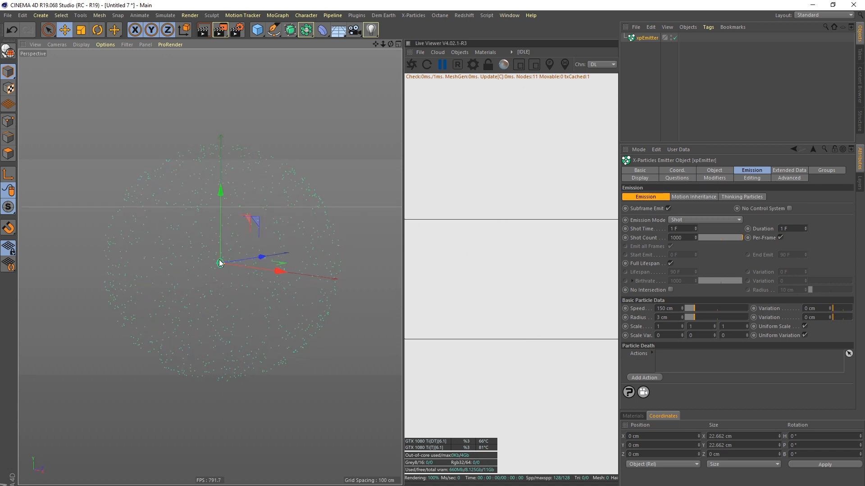
alt+drag(219, 261, 219, 234)
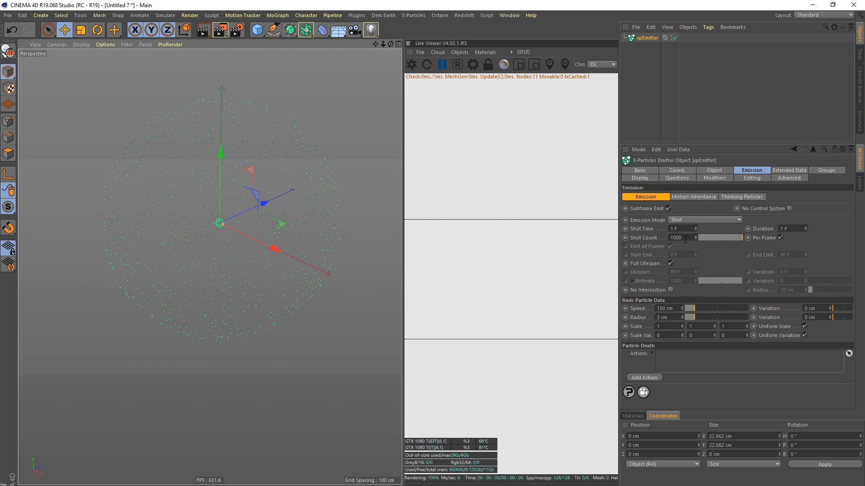
Disable the emitter's Full Lifespan, set the lifespan to 30 F with 10 F variation, and set the speed variation to 50 cm.
click(671, 264)
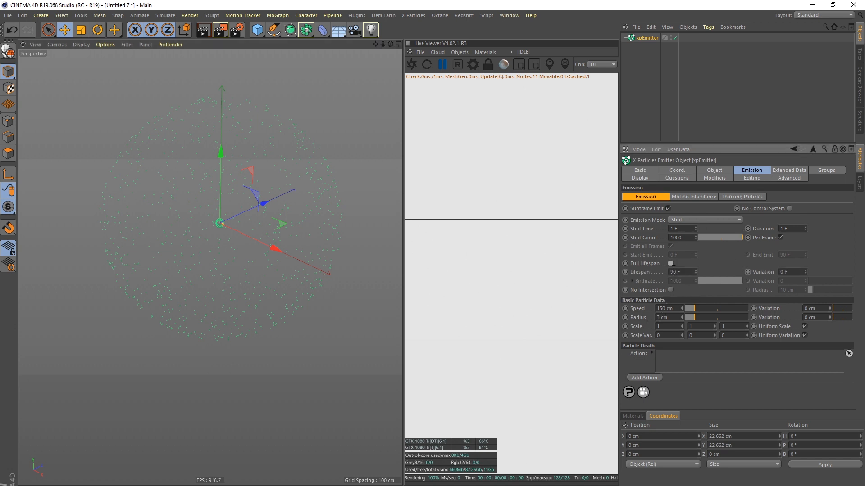
double_click(685, 273)
text(30)
double_click(788, 273)
text(10)
alt+drag(241, 232, 227, 213)
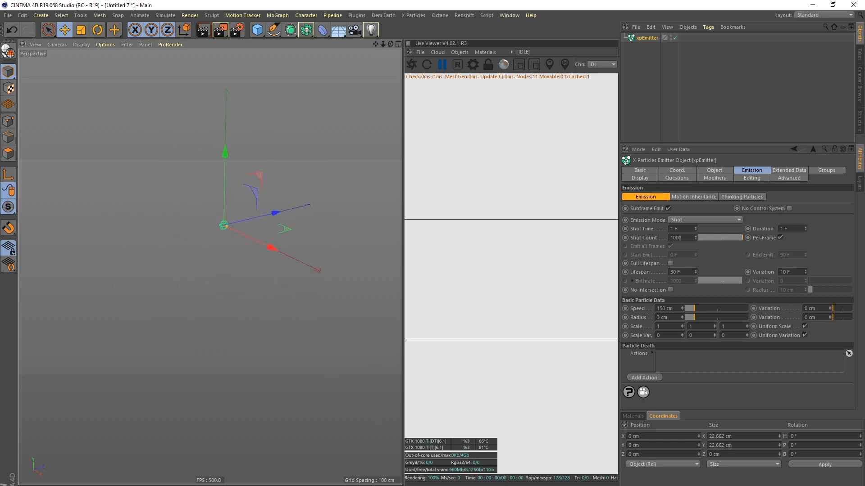
click(414, 485)
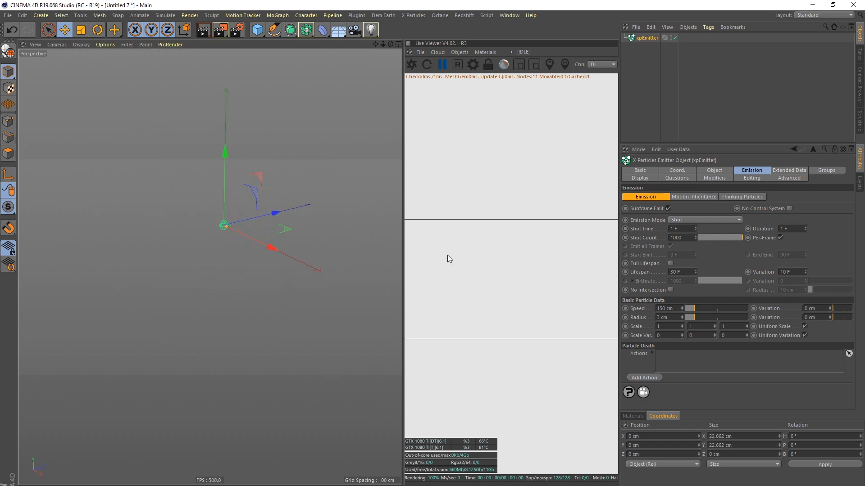
click(806, 309)
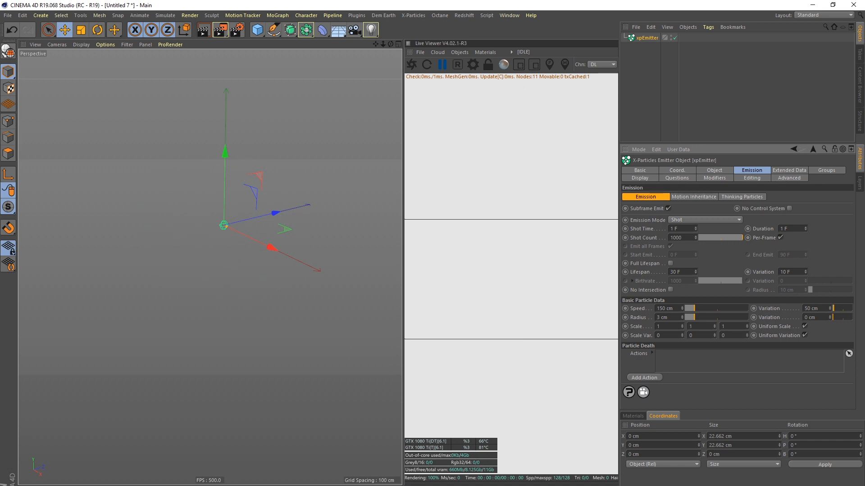
Add an xpTurbulence motion modifier to the scene and preview the particles.
click(413, 16)
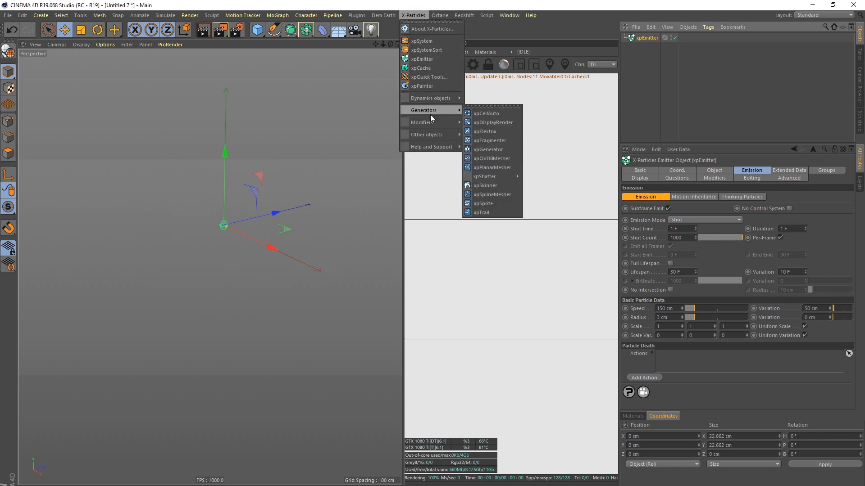
mouse_move(450, 121)
mouse_move(477, 128)
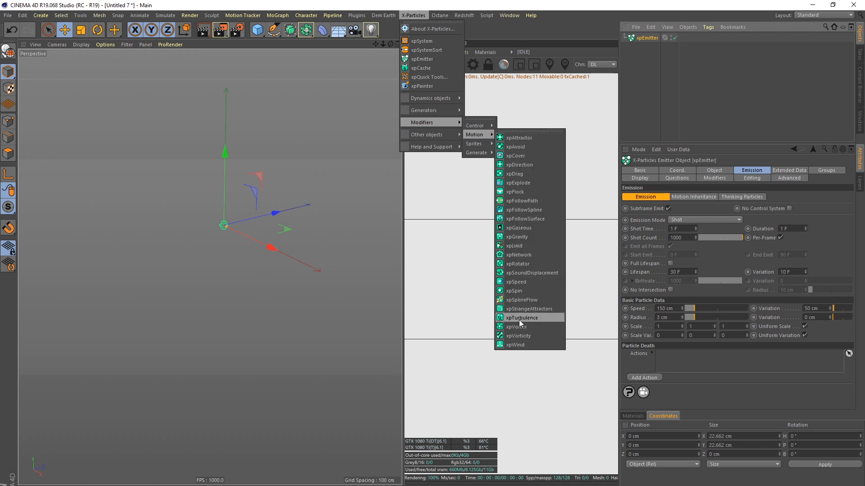
click(520, 318)
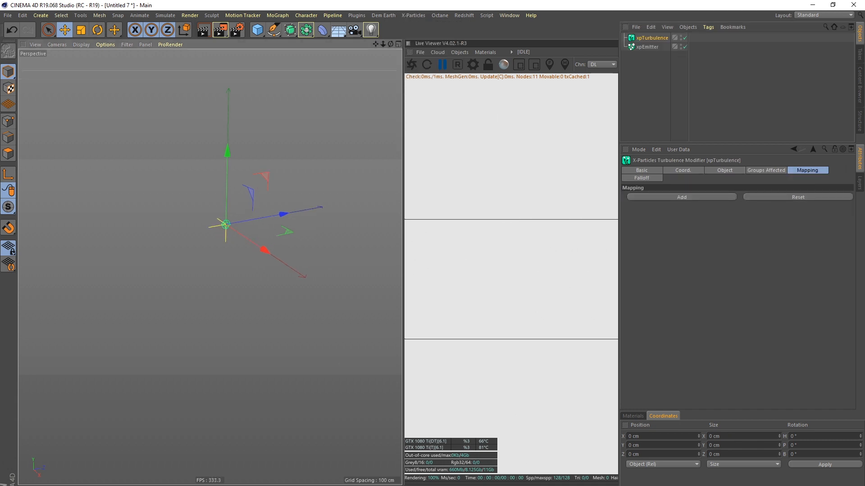
alt+drag(252, 232, 241, 226)
scroll(243, 225, down, 2)
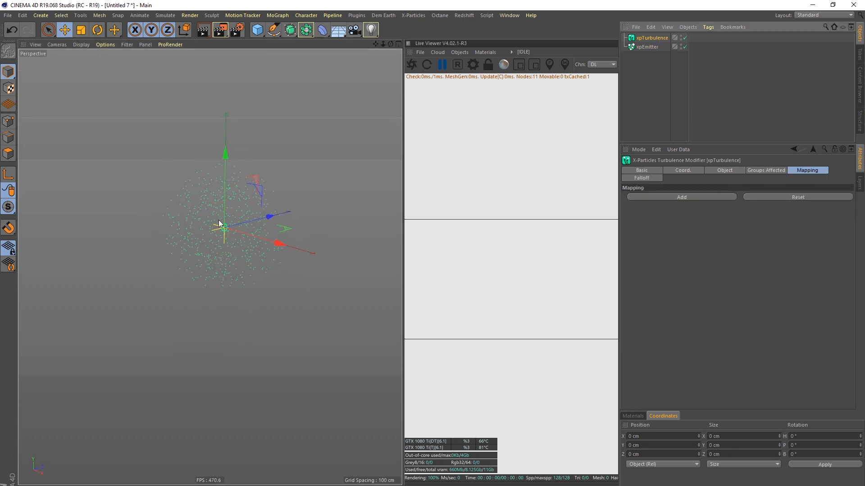
Set the turbulence modifier's noise type to Curl.
click(722, 170)
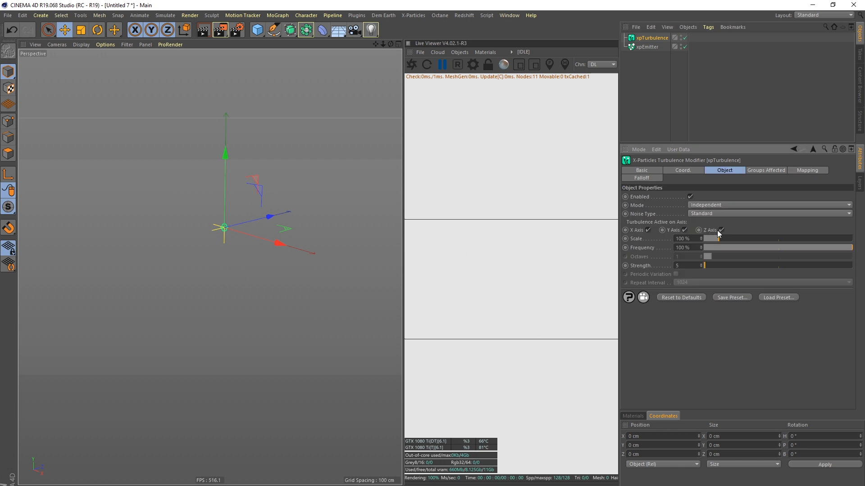
click(699, 215)
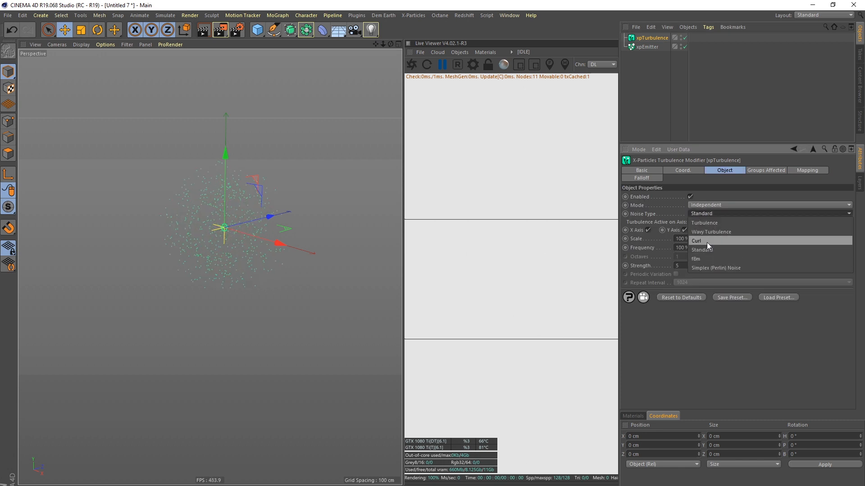
click(231, 226)
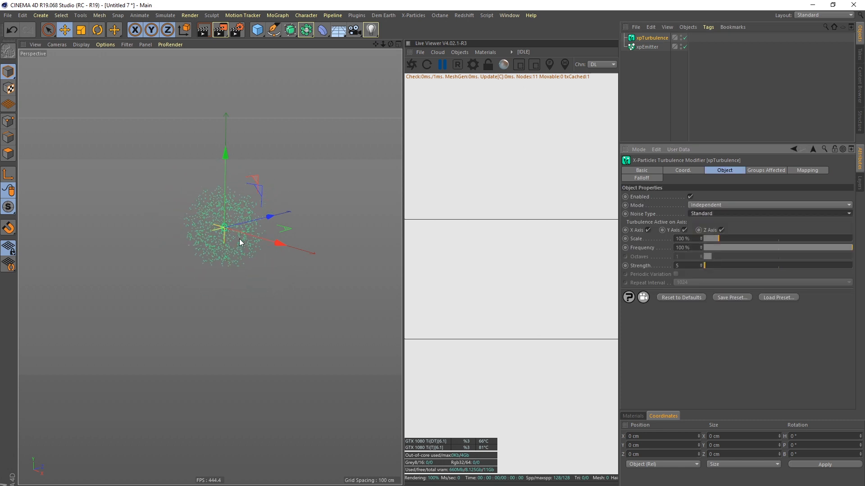
click(696, 214)
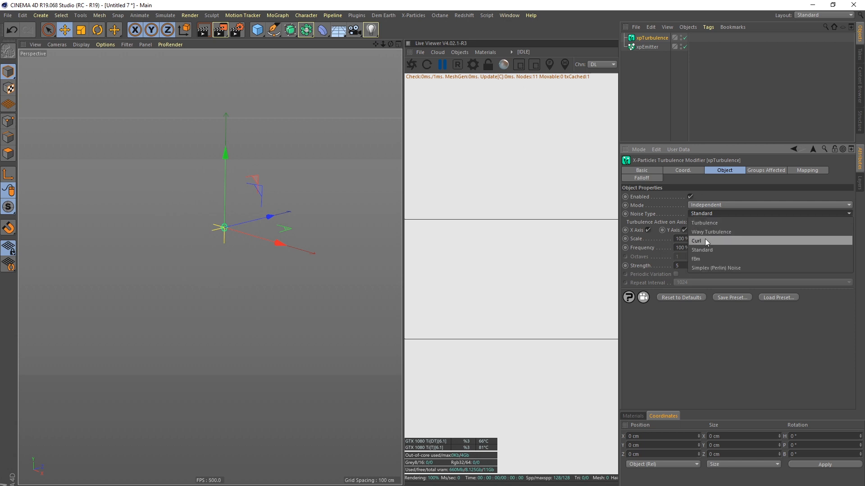
click(705, 238)
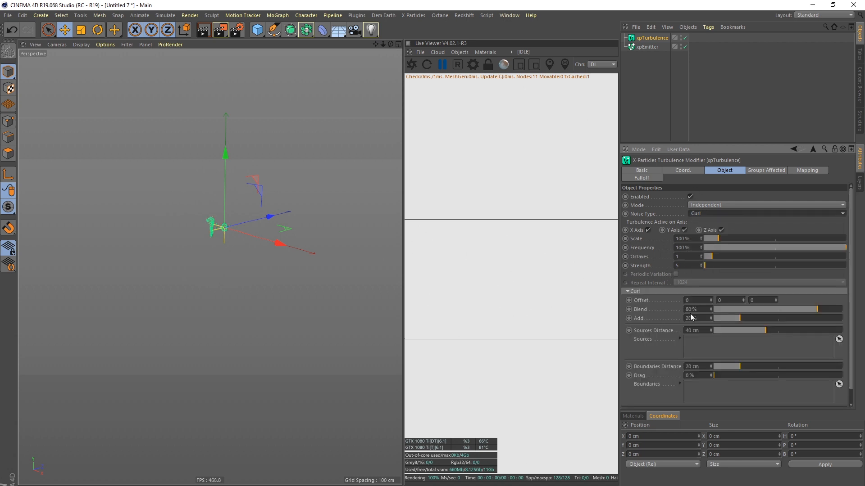
Set the Curl noise's Blend and Add values to 10 % each.
drag(696, 310, 679, 313)
text(10)
key(Tab)
text(10)
key(Return)
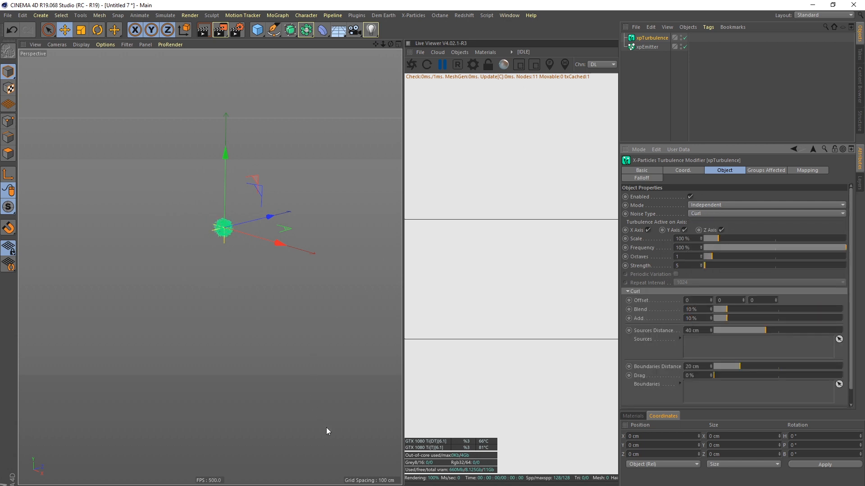
Set the Curl noise's Blend and Add values to 5 % each.
double_click(694, 309)
text(5)
key(Tab)
text(5)
key(Return)
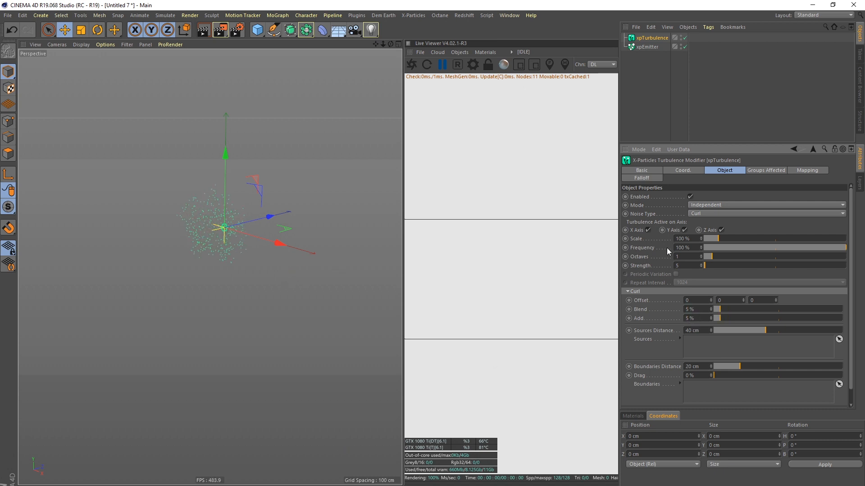
Set the turbulence strength to 30 and its scale to 50 %, and preview the particle motion from another angle.
double_click(683, 266)
text(30)
key(Return)
alt+drag(301, 299, 257, 238)
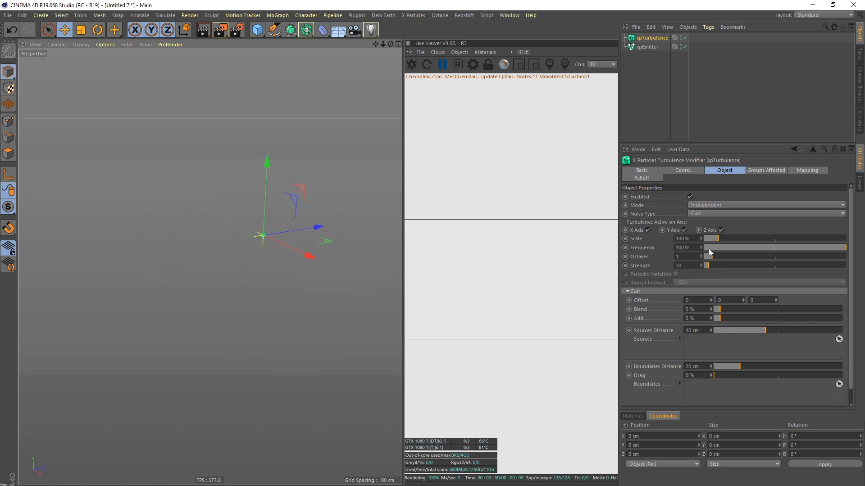
double_click(681, 238)
text(50)
key(Return)
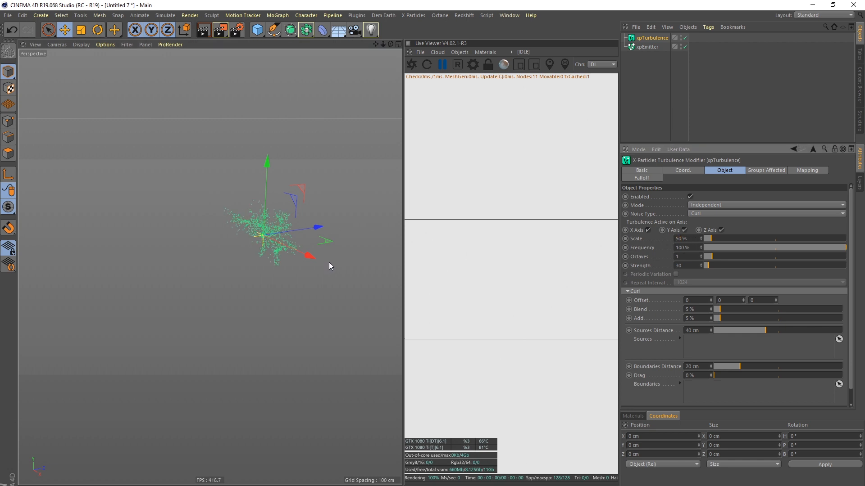
mouse_move(258, 236)
alt+mouse_down()
mouse_move(240, 230)
mouse_move(274, 232)
mouse_move(263, 241)
mouse_move(323, 220)
mouse_move(187, 231)
mouse_move(176, 239)
mouse_move(298, 237)
mouse_move(265, 241)
alt+mouse_up()
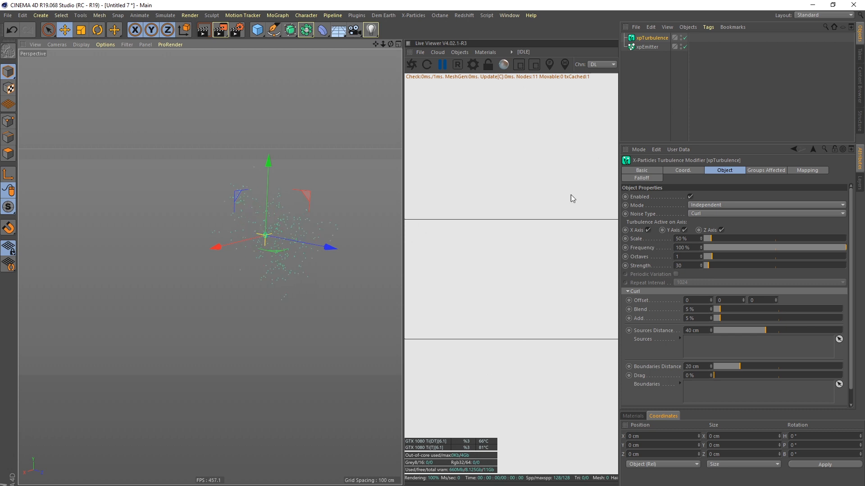
Set the emitter's shot count to 6000.
click(670, 57)
click(648, 48)
click(647, 66)
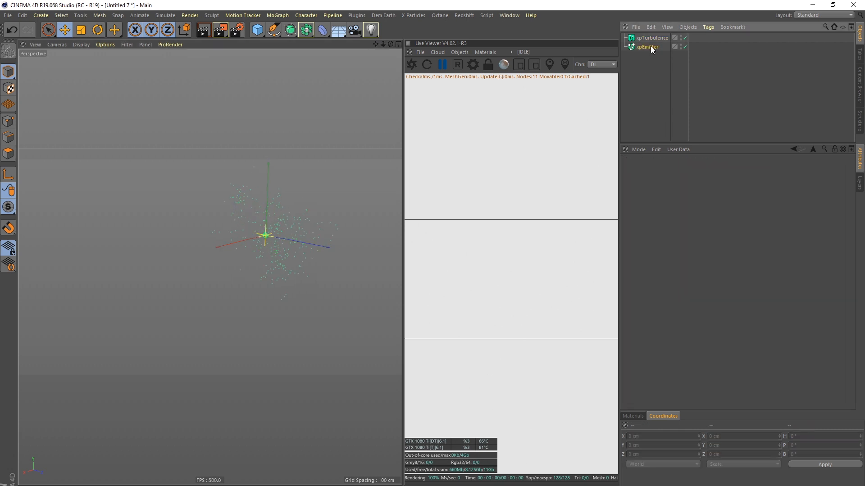
click(651, 47)
click(752, 170)
double_click(676, 237)
text(60)
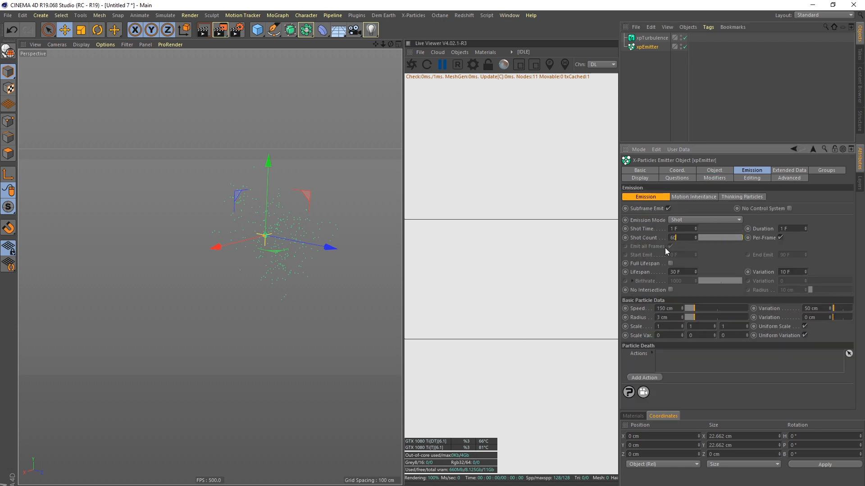
text(00)
key(Return)
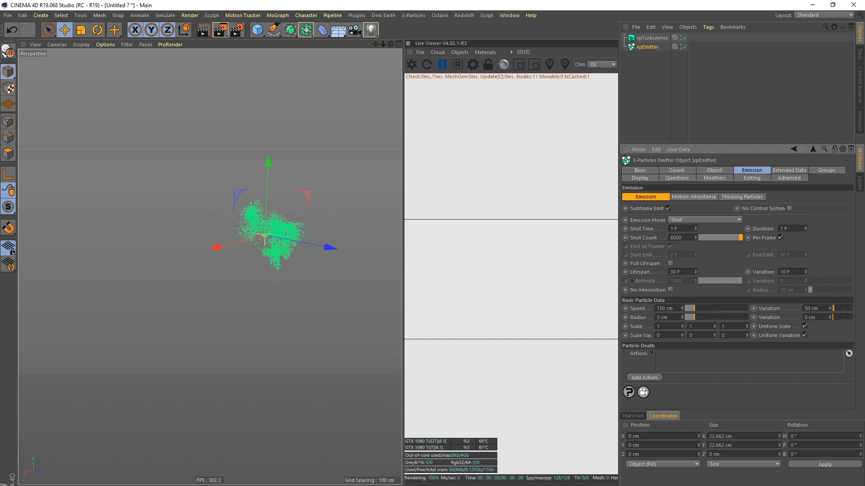
Try a turbulence strength of 20 and settle on 40.
click(654, 39)
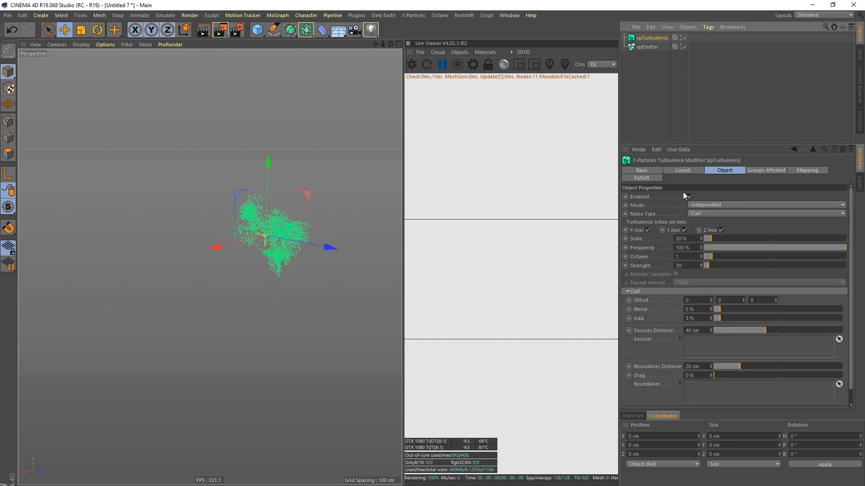
double_click(681, 267)
text(20)
key(Return)
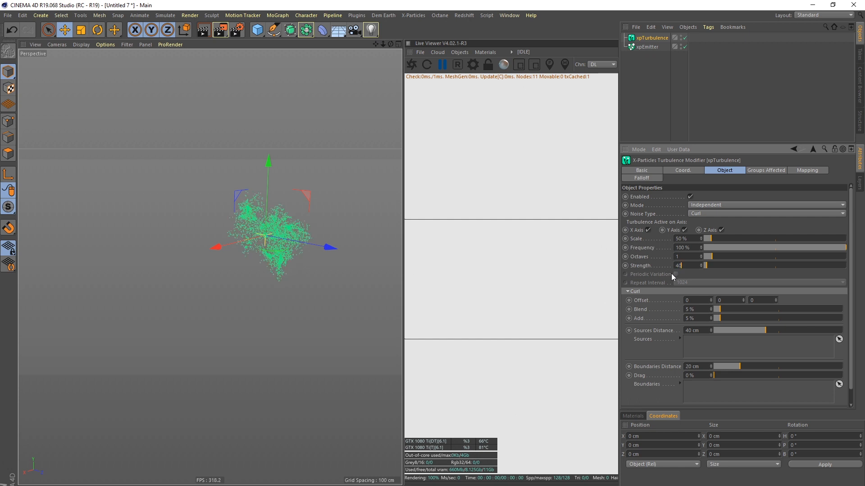
key(Return)
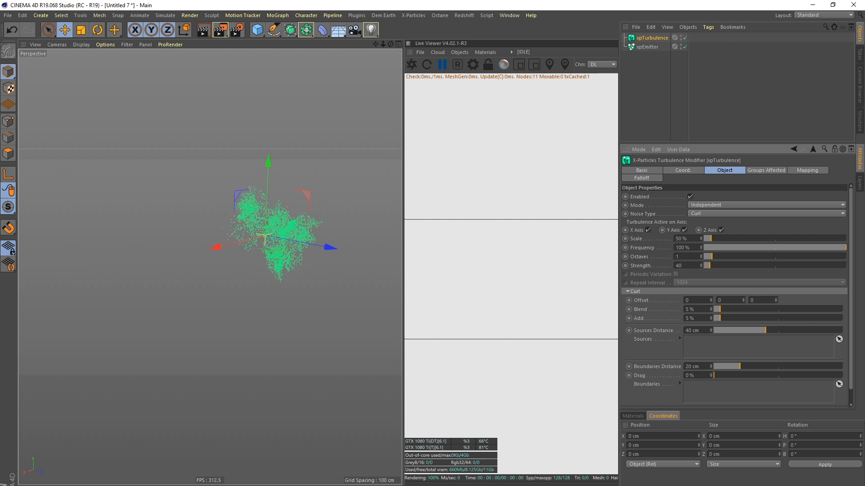
Set the turbulence scale to 70 %, preview the particle spread from several angles and stop the playback.
double_click(685, 240)
text(70)
key(Return)
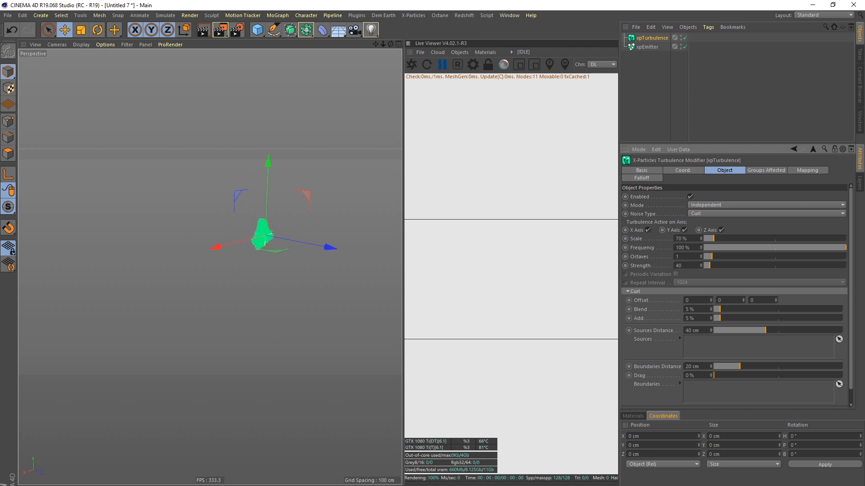
alt+drag(280, 222, 259, 217)
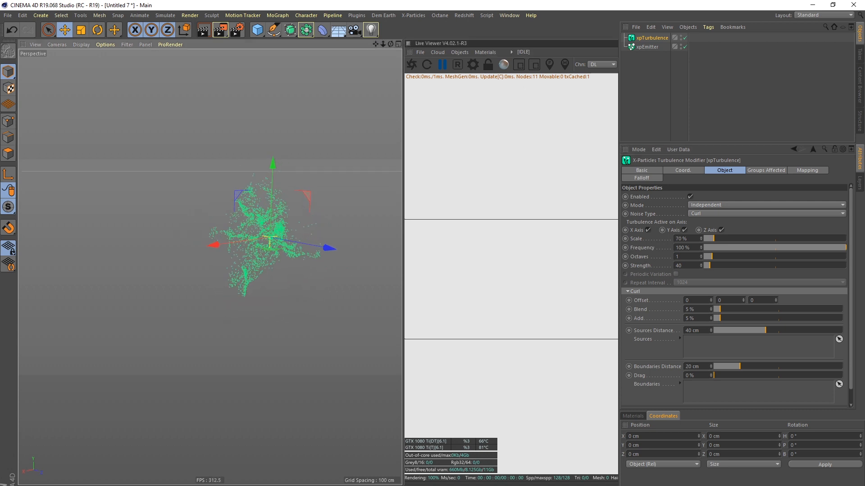
alt+drag(262, 235, 272, 236)
key(F8)
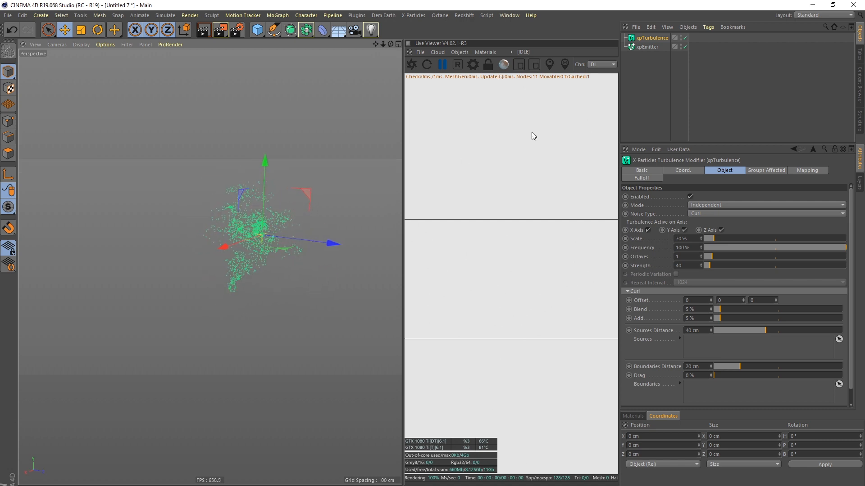
Add an X-Particles ExplosiaFX object to the scene.
click(647, 86)
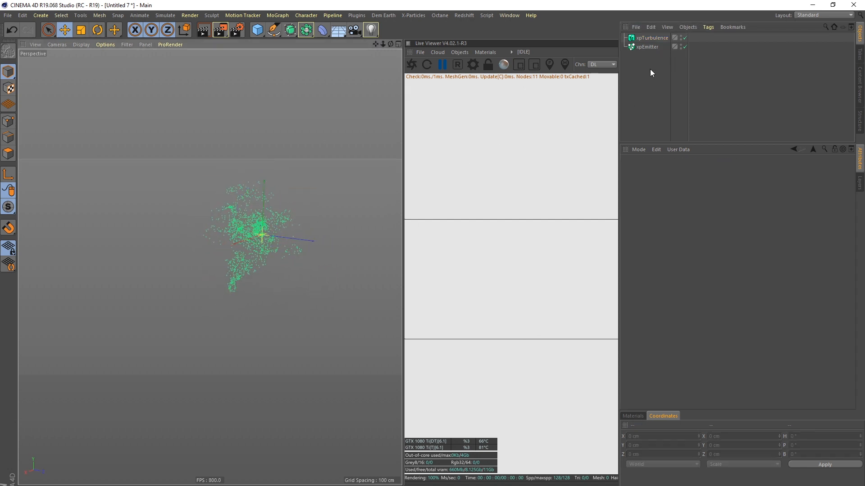
click(413, 15)
mouse_move(428, 112)
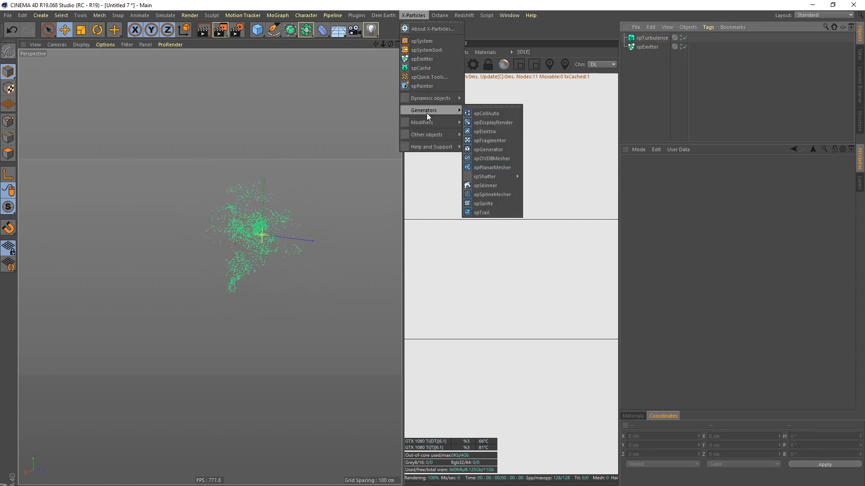
click(487, 127)
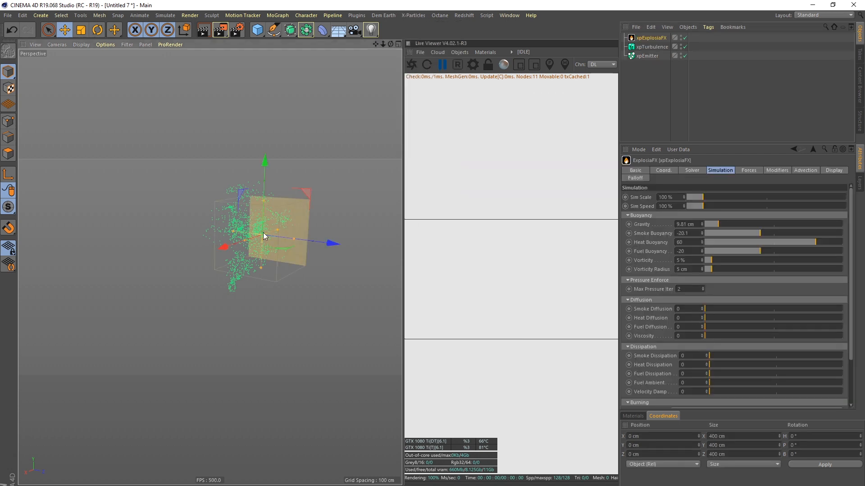
Enlarge the ExplosiaFX bounds around the particles to about 981 cm in Y and 861 cm in Z.
alt+drag(263, 232, 383, 227)
drag(238, 226, 194, 226)
drag(288, 178, 298, 115)
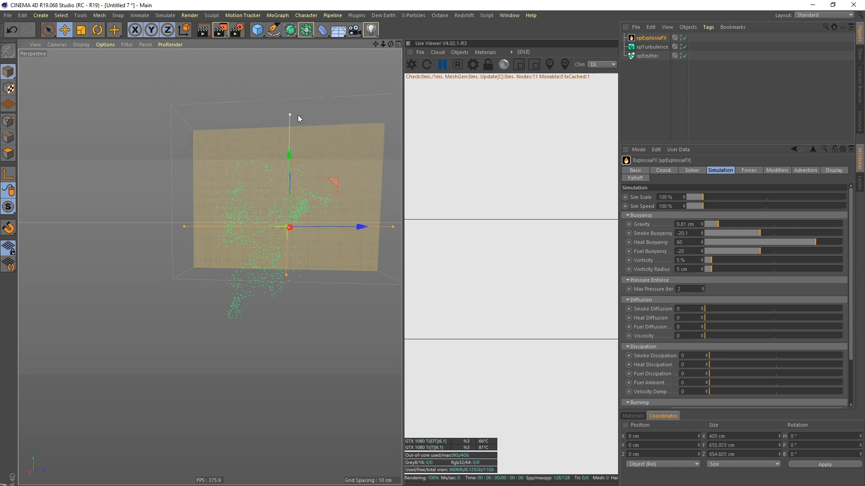
drag(286, 275, 154, 232)
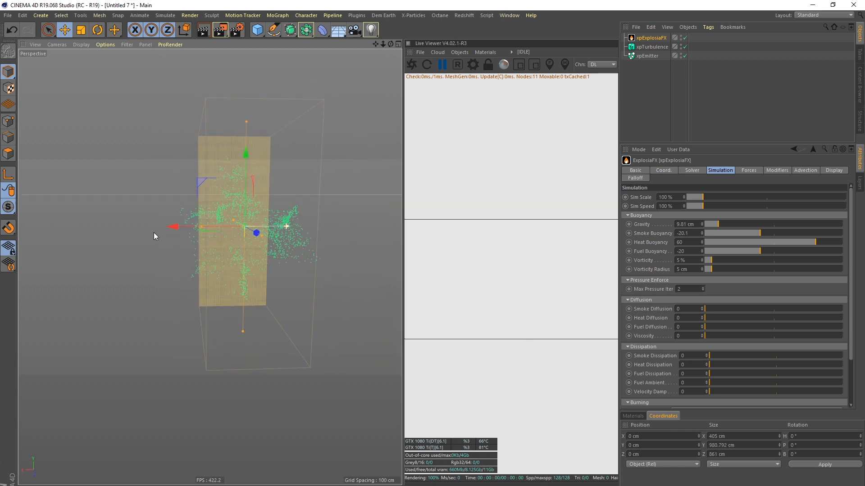
Widen the ExplosiaFX bounds along X to about 954 cm so the particles fit inside.
drag(287, 226, 349, 227)
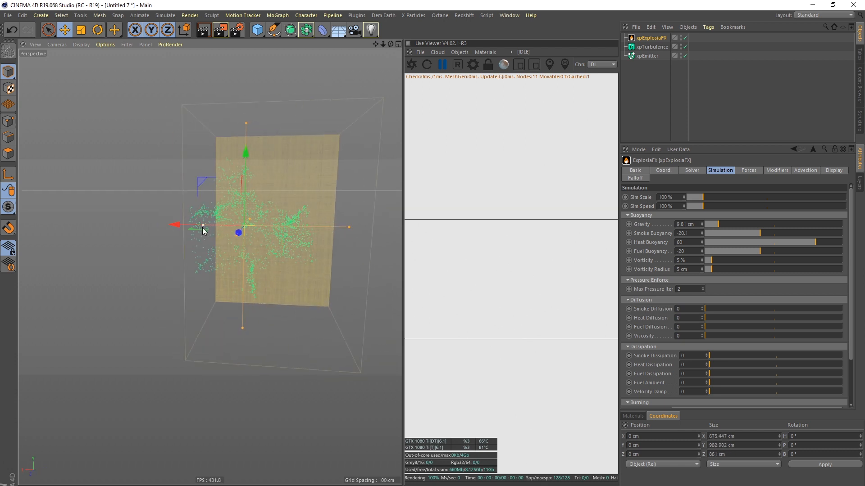
drag(202, 228, 367, 220)
click(12, 29)
alt+drag(248, 221, 273, 229)
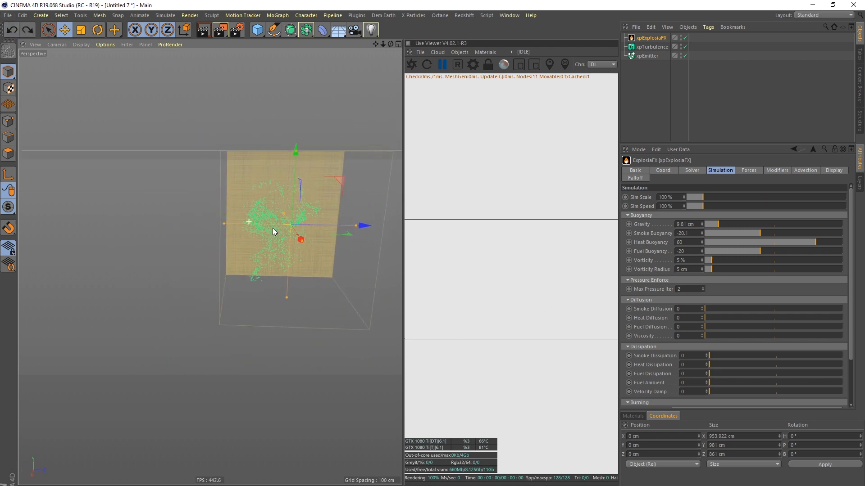
Enlarge the ExplosiaFX bounds on all axes to about 1257 x 1291 x 1189 cm, leaving room around the particles.
drag(356, 225, 375, 226)
drag(224, 223, 200, 224)
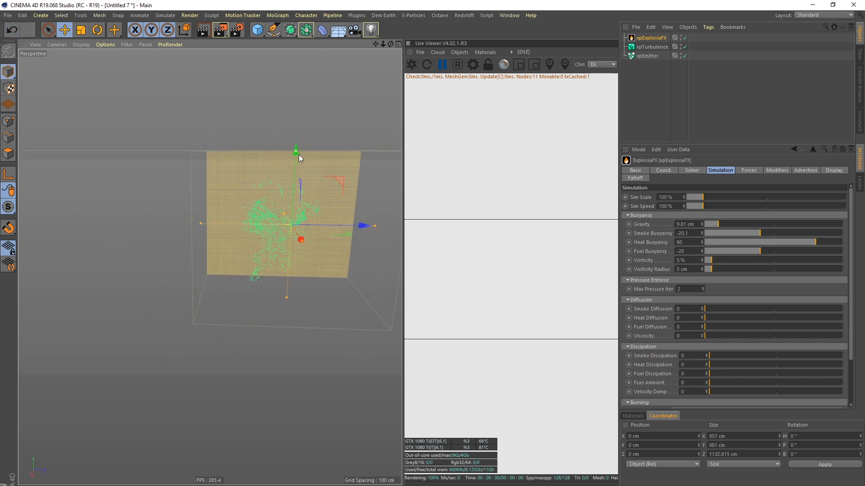
drag(295, 154, 296, 144)
alt+drag(256, 223, 274, 255)
alt+drag(276, 165, 150, 167)
drag(288, 164, 307, 165)
mouse_move(226, 147)
alt+mouse_down()
mouse_move(236, 158)
mouse_move(351, 152)
mouse_move(223, 161)
alt+mouse_up()
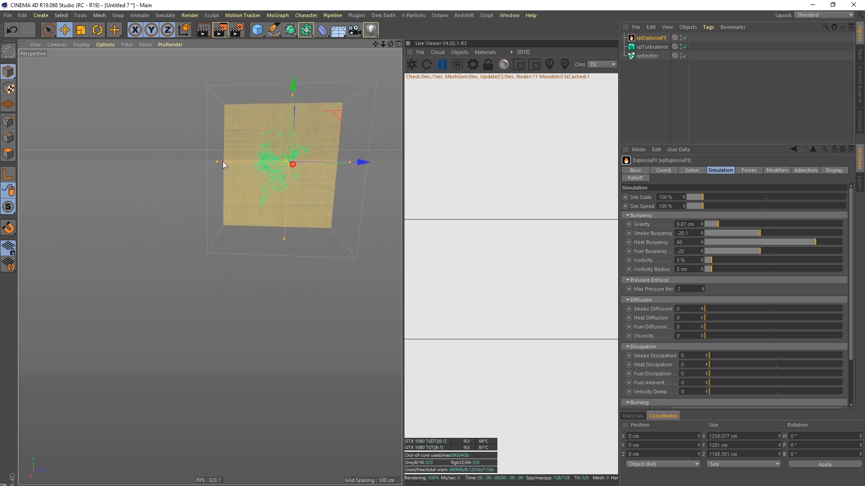
alt+middle_drag(236, 147, 217, 180)
alt+right_drag(216, 180, 234, 177)
alt+drag(235, 180, 293, 109)
alt+middle_drag(277, 198, 230, 164)
alt+drag(230, 165, 238, 167)
alt+middle_drag(238, 172, 229, 171)
click(632, 120)
click(649, 39)
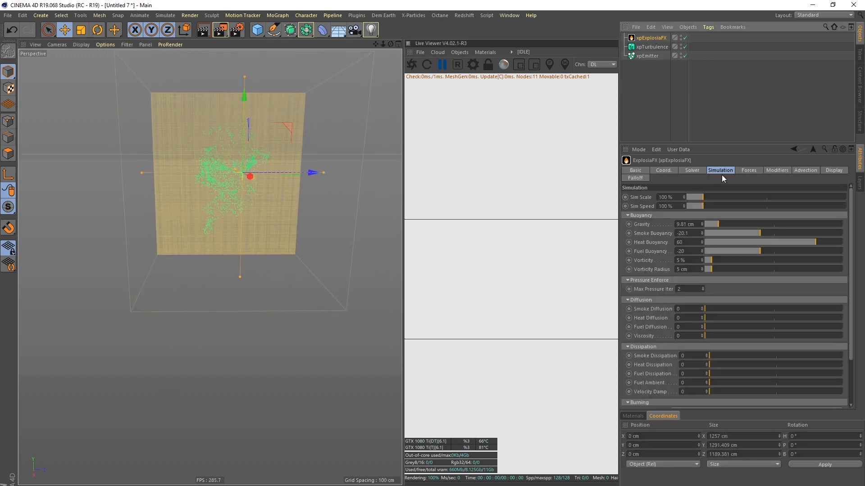
Set the ExplosiaFX solver's voxel size to 8 cm.
click(692, 170)
key(Return)
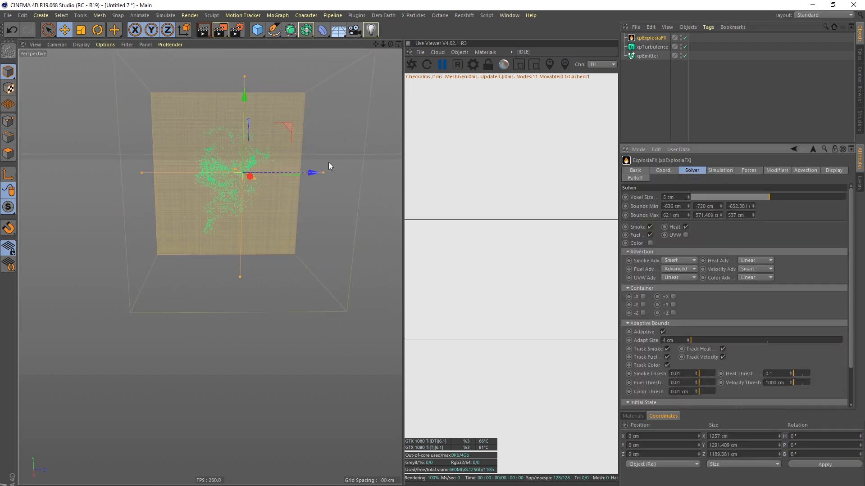
alt+drag(310, 163, 273, 161)
alt+right_drag(287, 114, 306, 140)
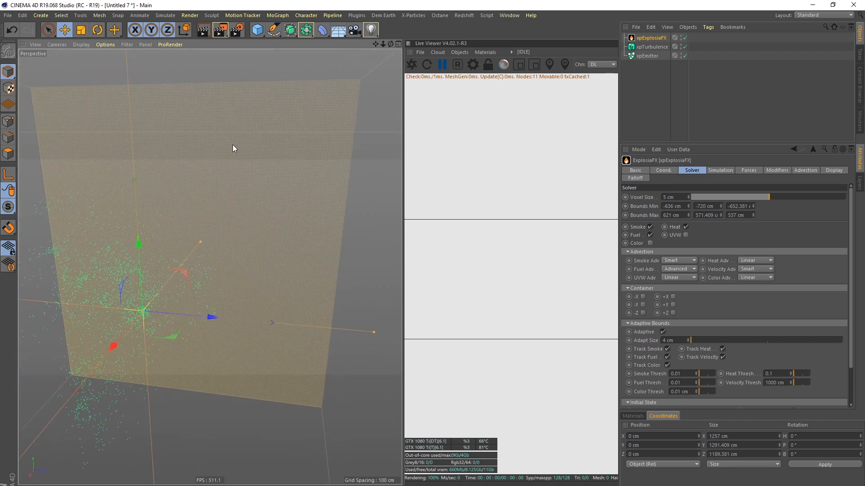
click(664, 198)
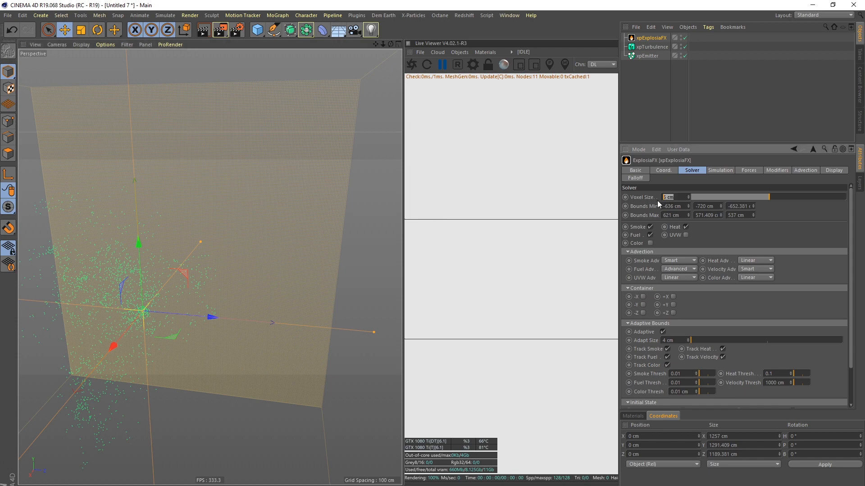
text(8)
key(Return)
Examine the voxel grid around the particles from several distances and angles, and return the animation to its start.
alt+drag(248, 218, 258, 202)
alt+right_drag(334, 125, 373, 120)
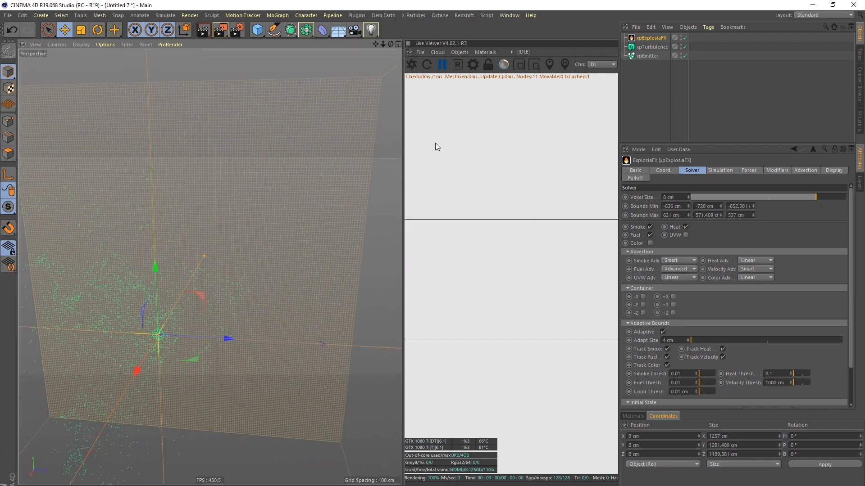
alt+drag(154, 339, 199, 297)
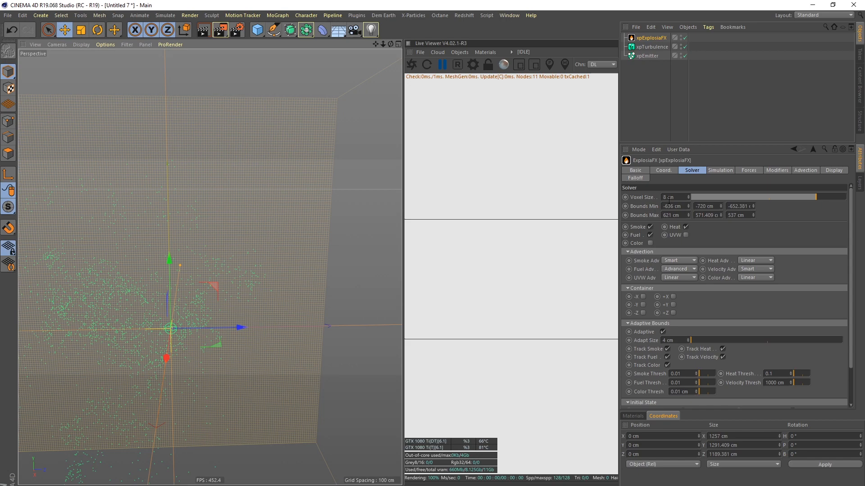
alt+right_drag(229, 291, 192, 293)
alt+drag(192, 292, 200, 279)
key(shift+f)
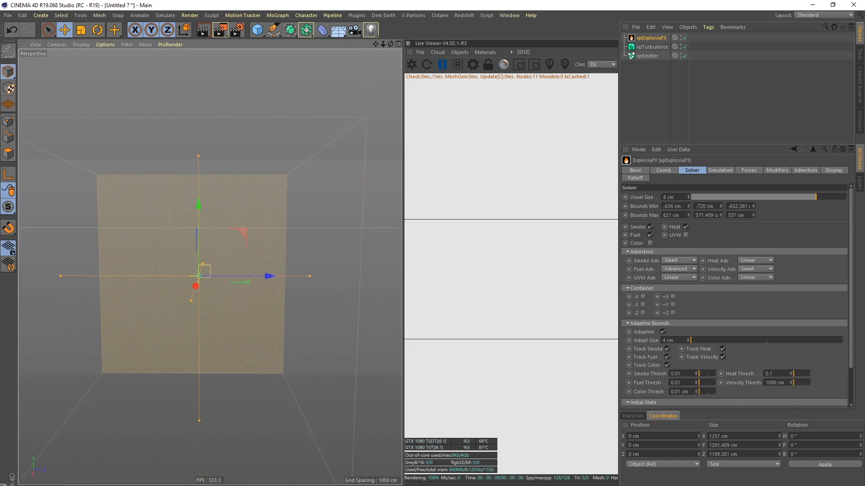
Play the animation and review the physical settings in the xpEmitter's extended data.
key(F8)
alt+middle_drag(217, 287, 227, 242)
alt+right_drag(235, 240, 230, 243)
click(649, 66)
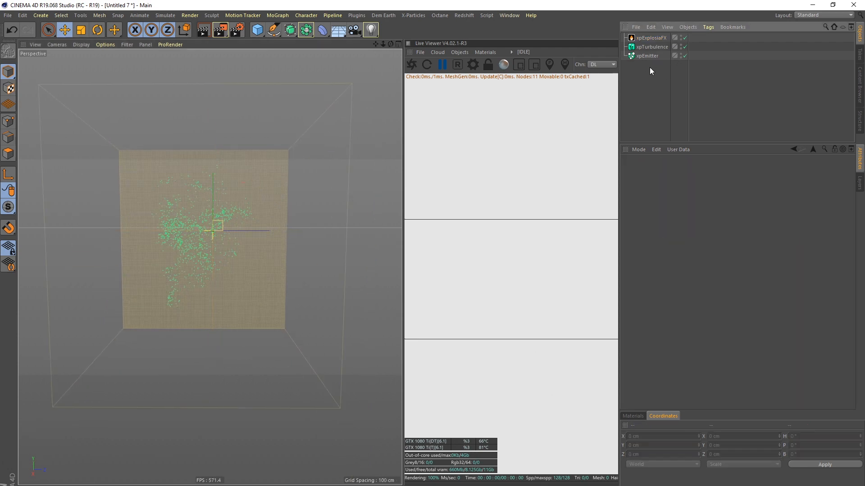
click(651, 57)
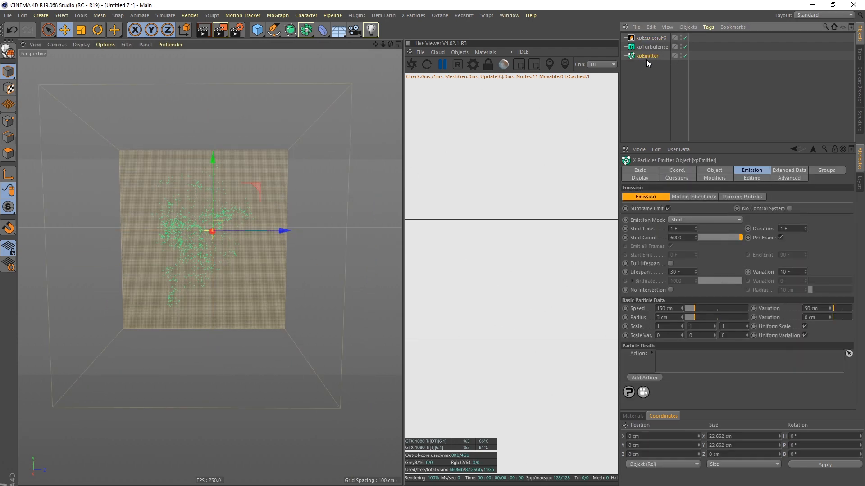
click(782, 170)
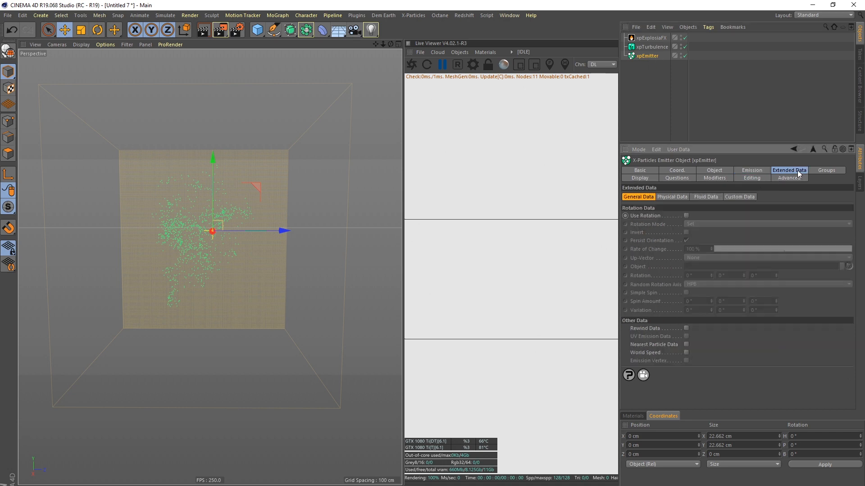
click(673, 197)
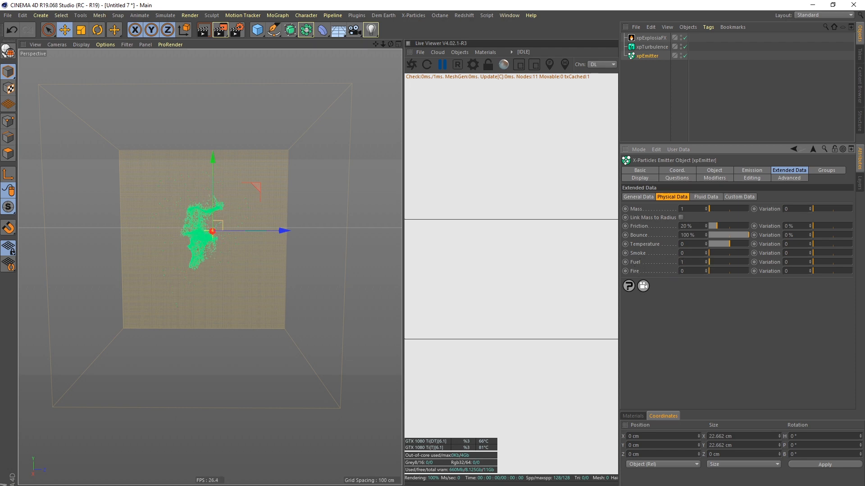
Add an xpExplosiaFX Source tag to the xpEmitter so its particles feed the simulation.
mouse_move(184, 232)
alt+mouse_down()
mouse_move(145, 251)
mouse_move(180, 238)
alt+mouse_up()
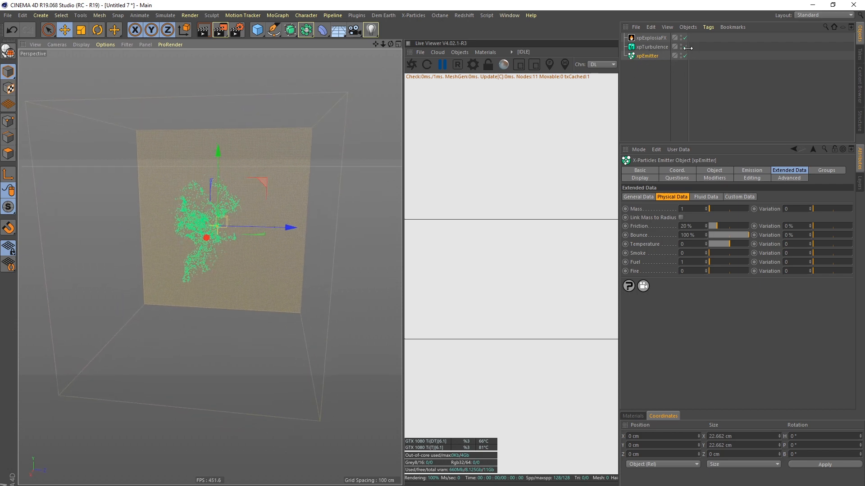
alt+drag(208, 219, 199, 217)
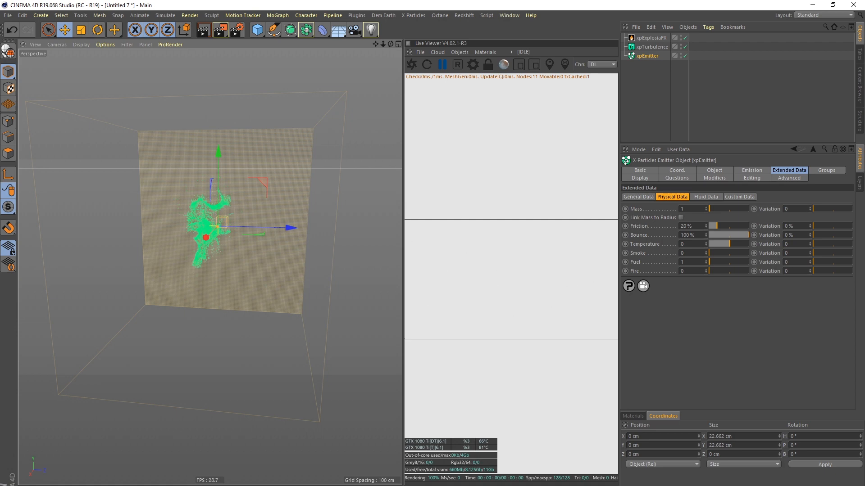
alt+drag(188, 226, 301, 183)
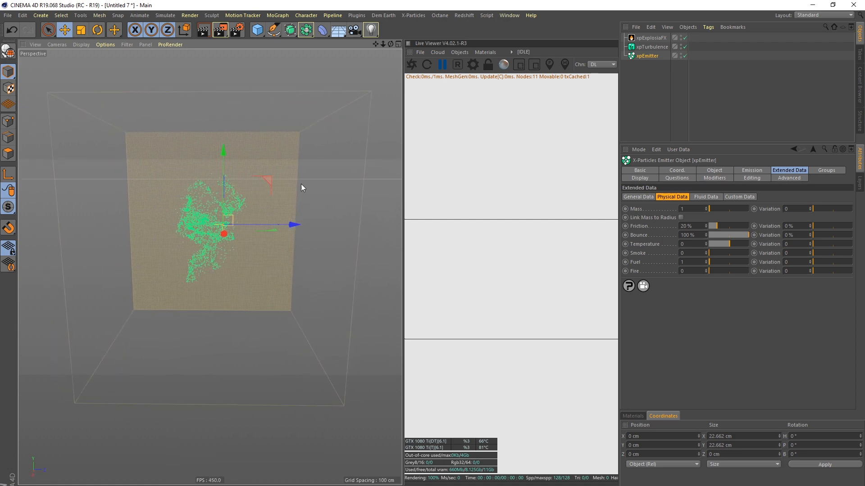
right_click(649, 58)
mouse_move(660, 63)
mouse_move(676, 189)
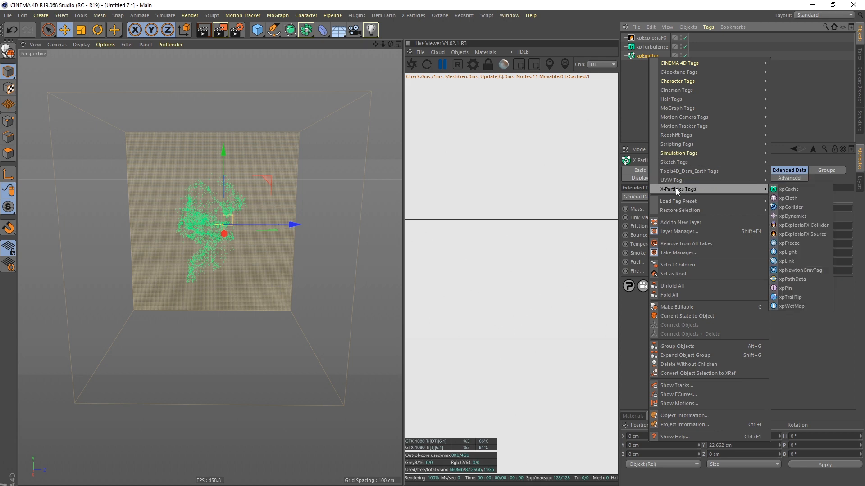
click(804, 233)
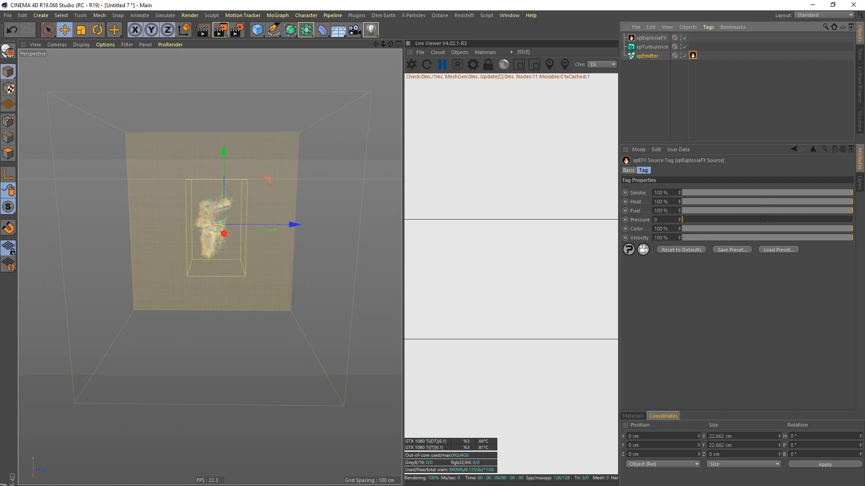
Inspect the simulated fire and try a particle radius of 6 cm in the xpEmitter's emission settings.
alt+drag(223, 251, 209, 235)
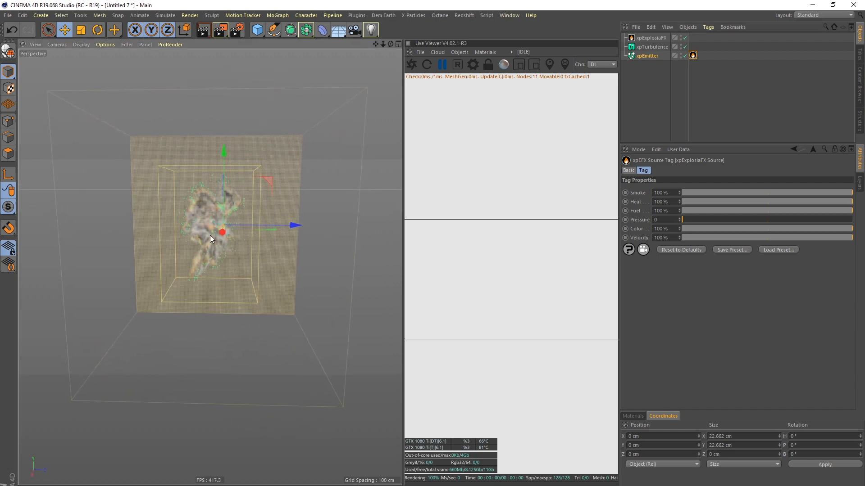
alt+right_drag(200, 230, 255, 210)
mouse_move(254, 210)
alt+mouse_down()
mouse_move(239, 212)
mouse_move(278, 213)
mouse_move(189, 215)
mouse_move(207, 226)
mouse_move(259, 225)
alt+mouse_up()
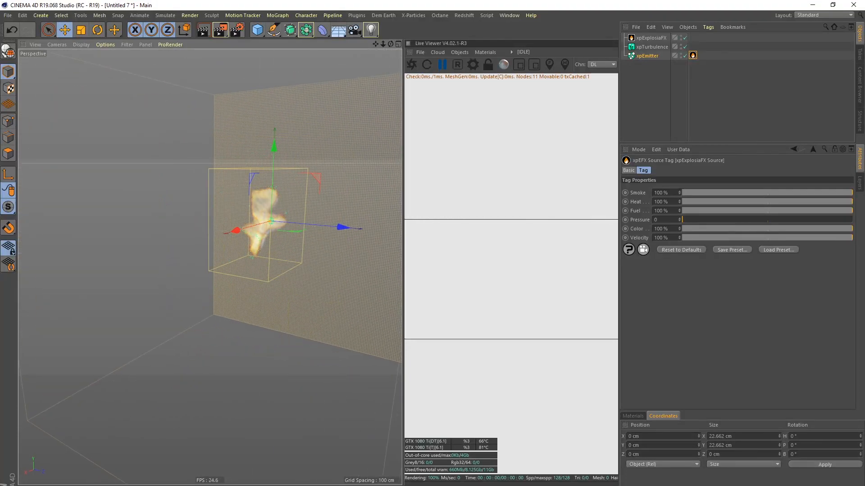
alt+drag(259, 224, 218, 220)
click(646, 56)
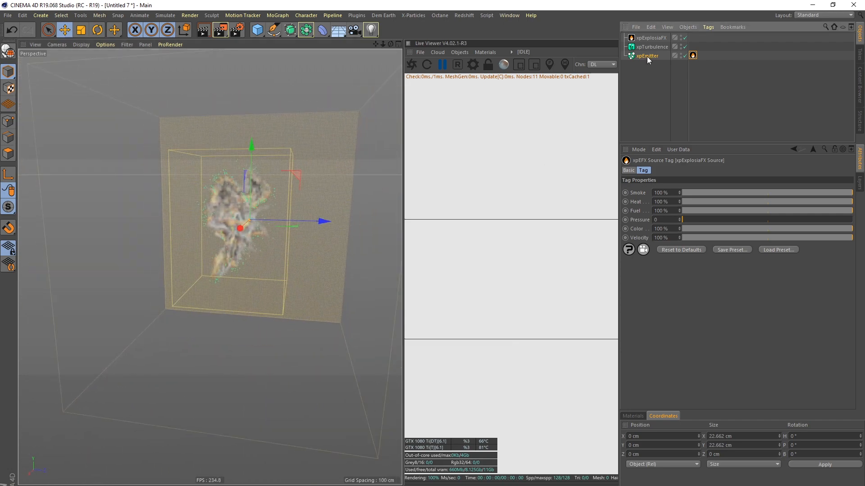
click(747, 171)
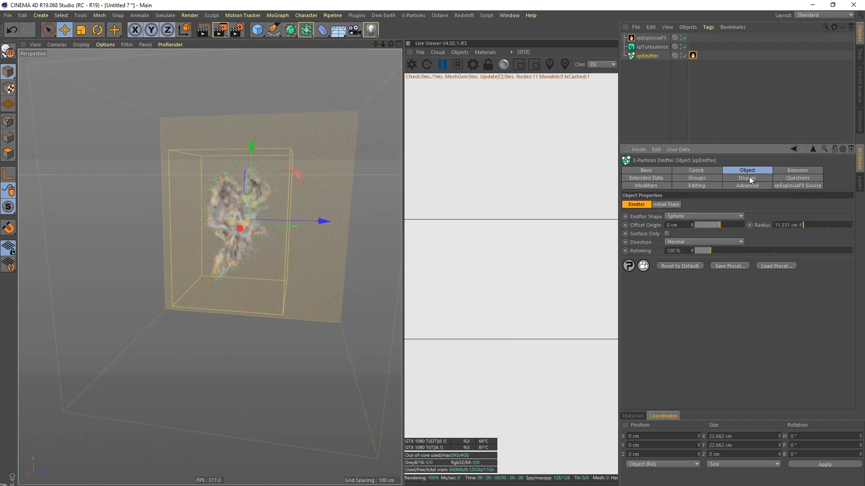
click(790, 171)
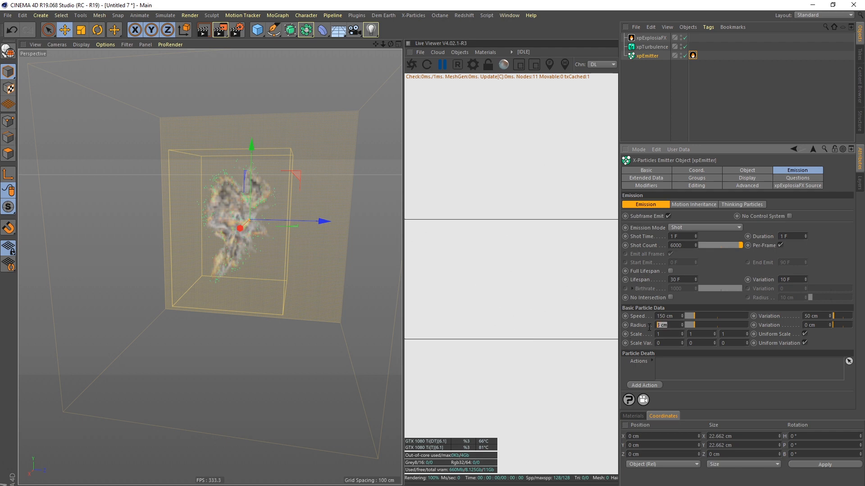
key(Return)
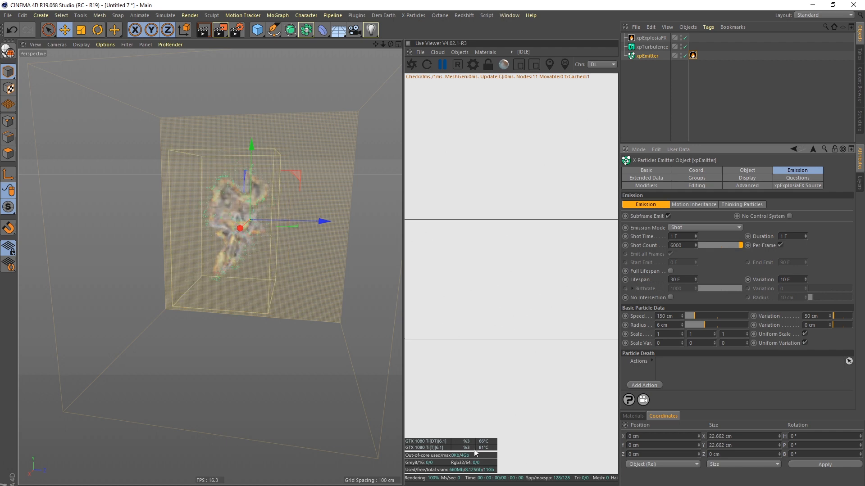
Try a particle radius of 20 cm on the xpEmitter and view the cloud from different angles.
text(20)
key(Return)
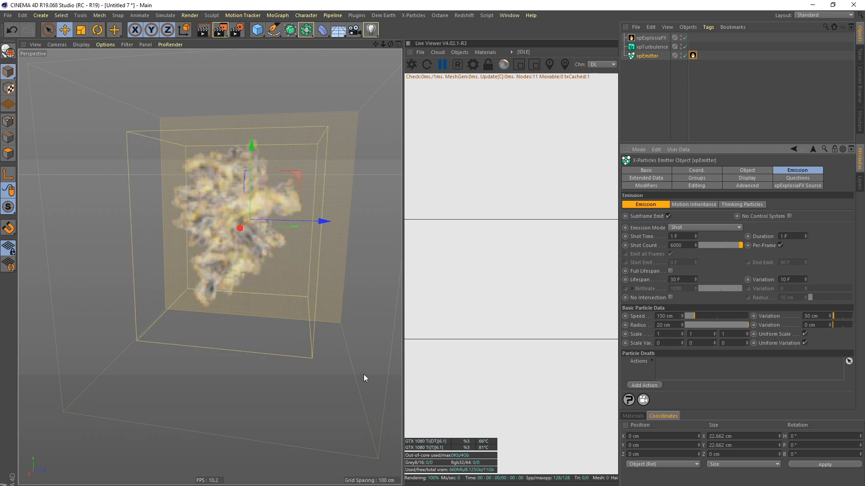
alt+drag(363, 375, 274, 178)
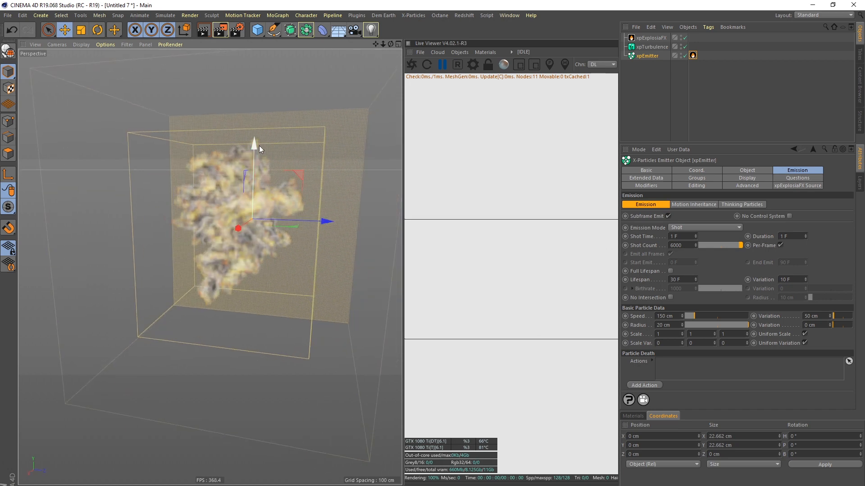
alt+drag(225, 162, 255, 189)
Set the xpEmitter's particle radius to 5 cm and check the simulated cloud from another angle.
click(670, 325)
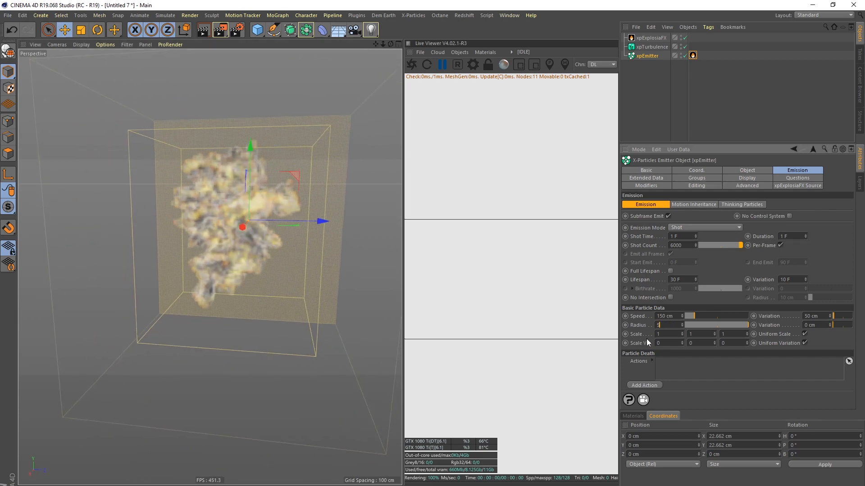
text(5)
key(Return)
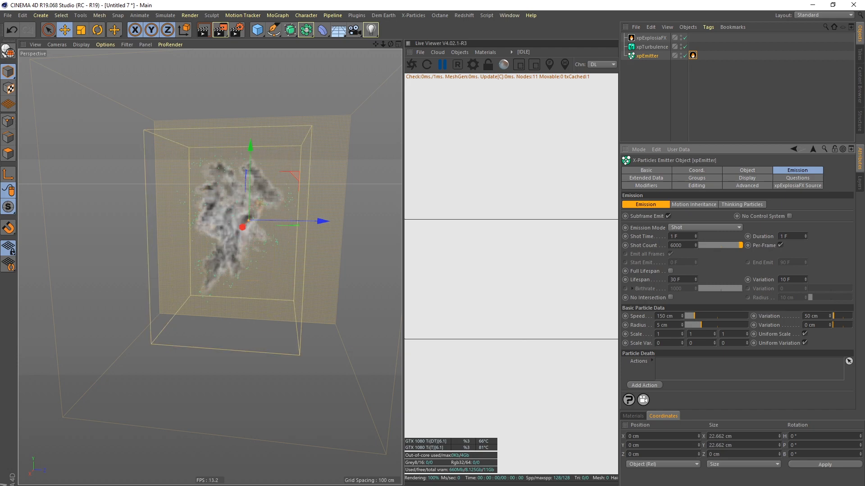
alt+drag(396, 408, 360, 218)
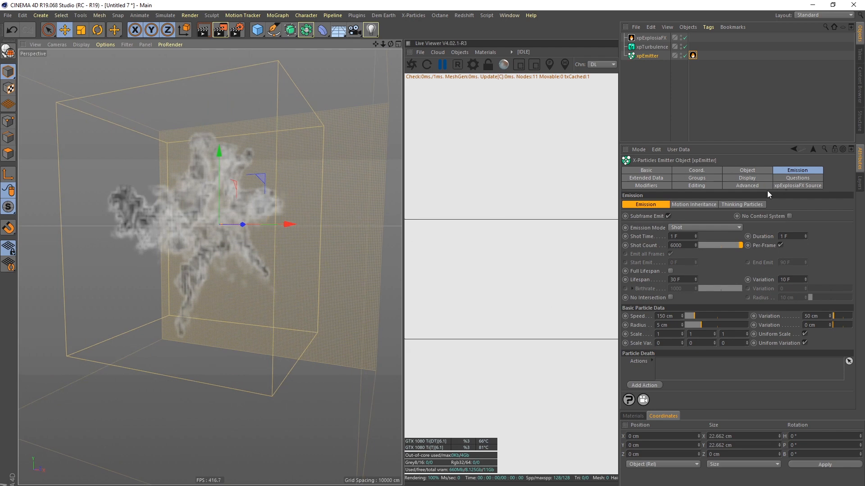
Raise the ExplosiaFX display slices to 142 and check the replayed smoke from several angles.
click(752, 178)
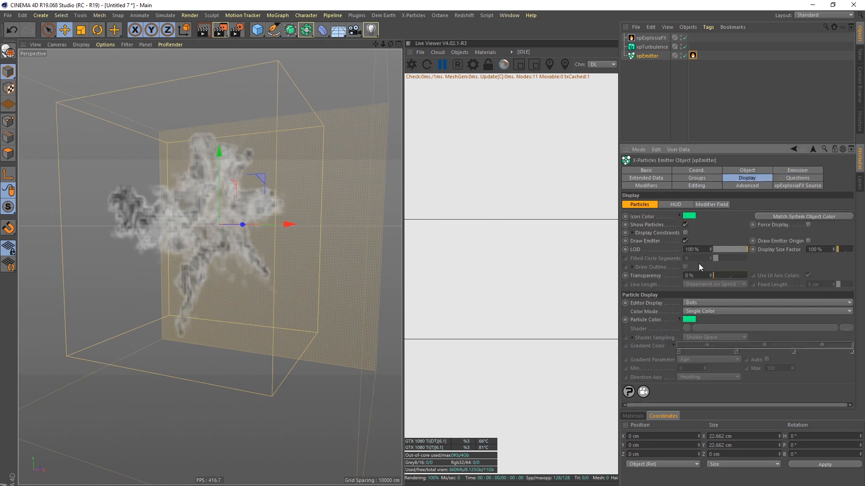
click(653, 39)
click(832, 171)
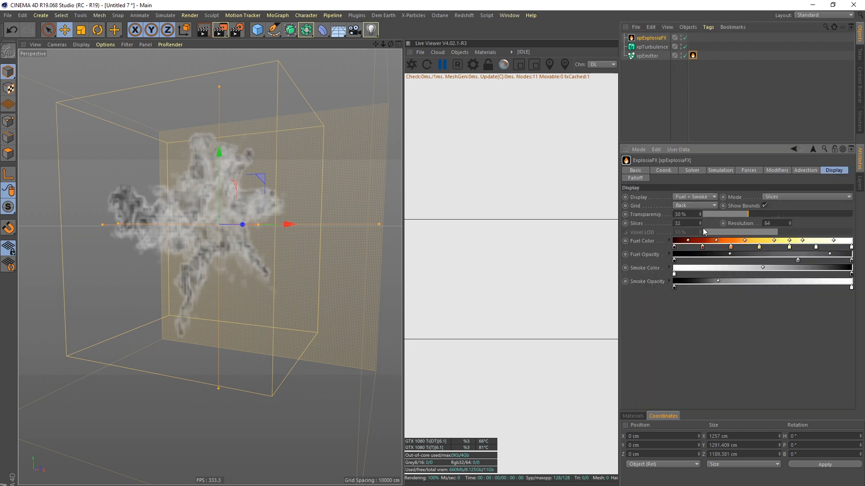
drag(701, 224, 708, 175)
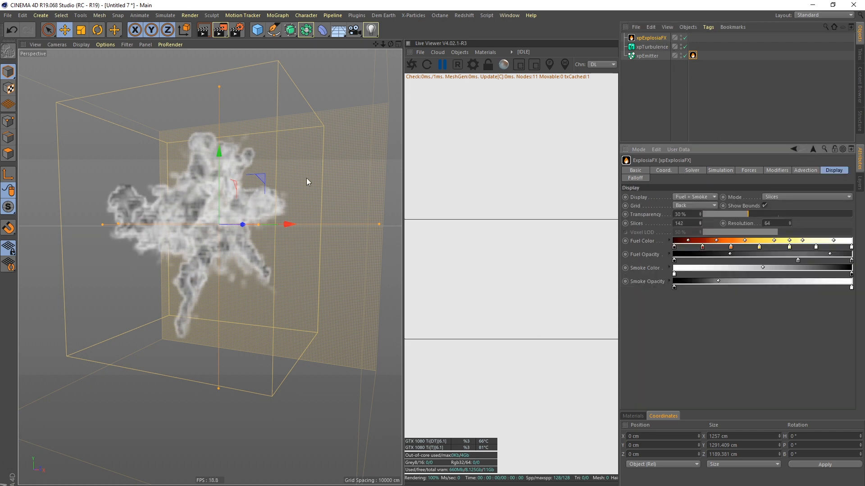
alt+drag(306, 177, 210, 204)
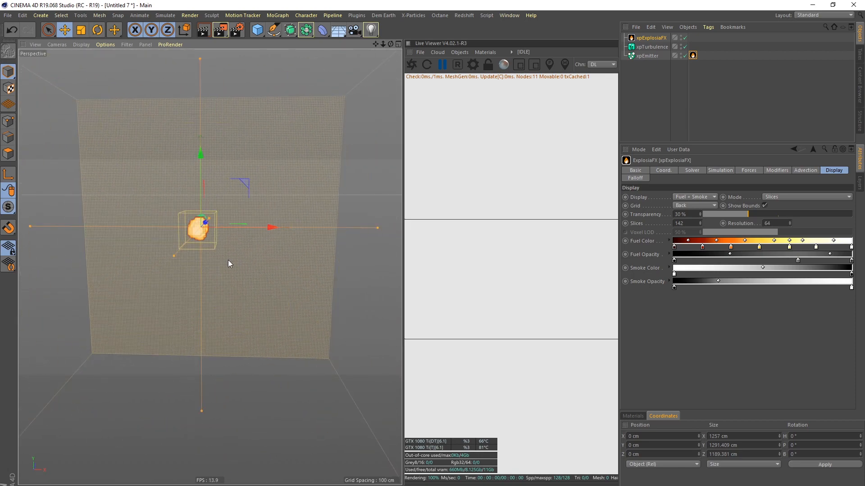
scroll(230, 266, down, 5)
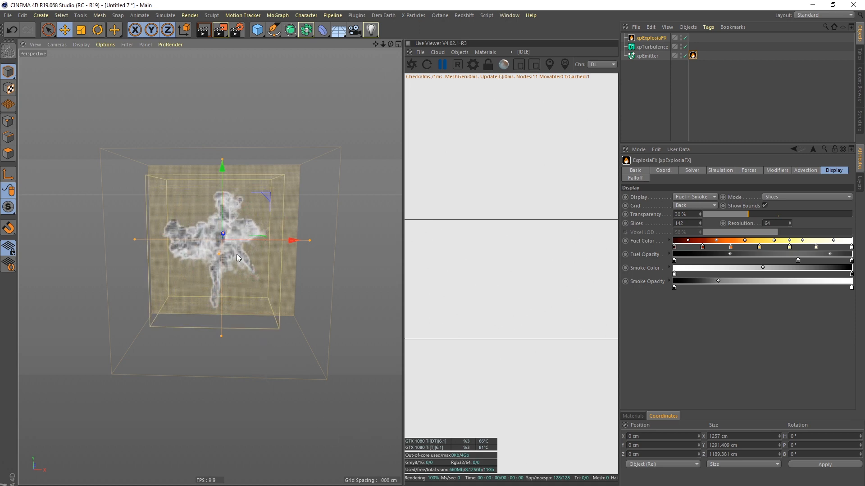
alt+drag(236, 254, 210, 296)
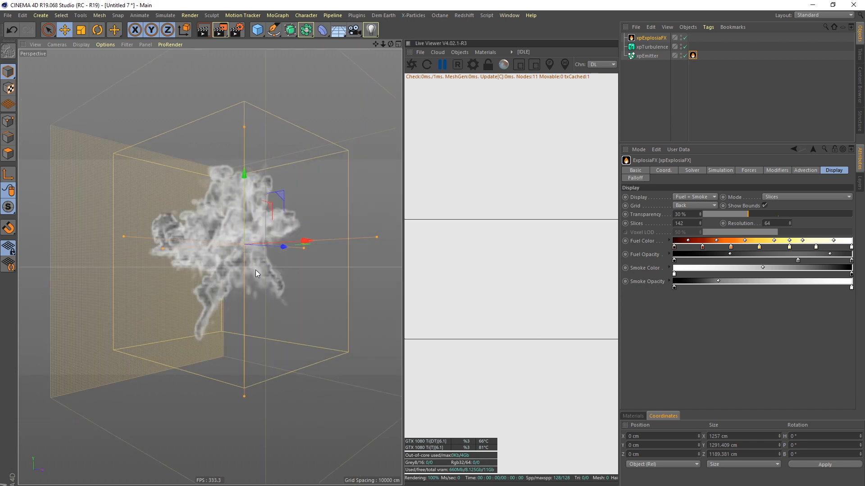
alt+drag(227, 223, 210, 232)
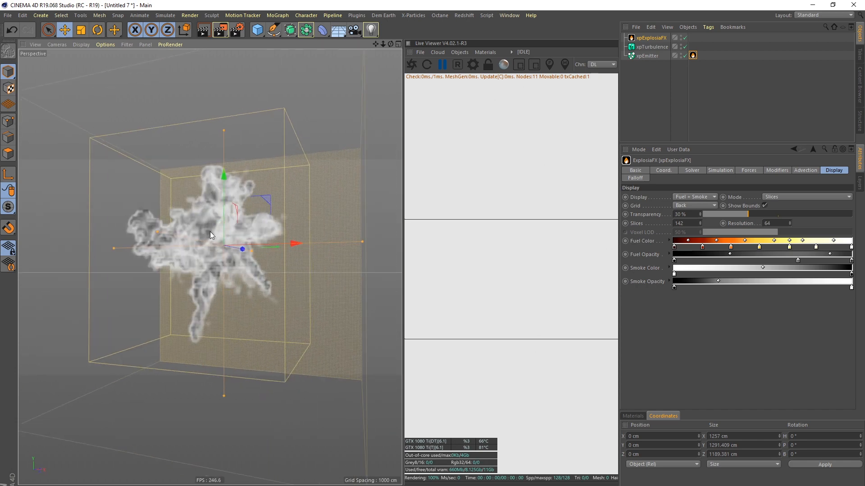
Temporarily disable ExplosiaFX to view the bare particles, and compare their shape with the smoke after re-enabling it.
click(685, 38)
click(652, 48)
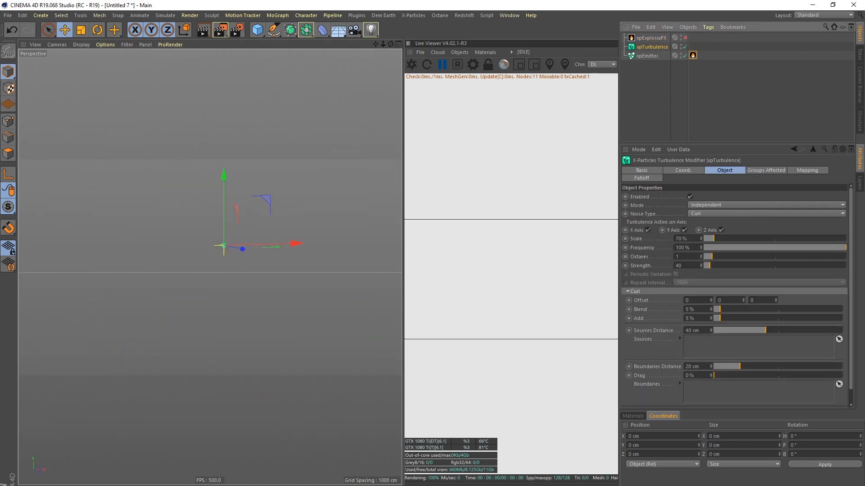
alt+drag(214, 237, 207, 222)
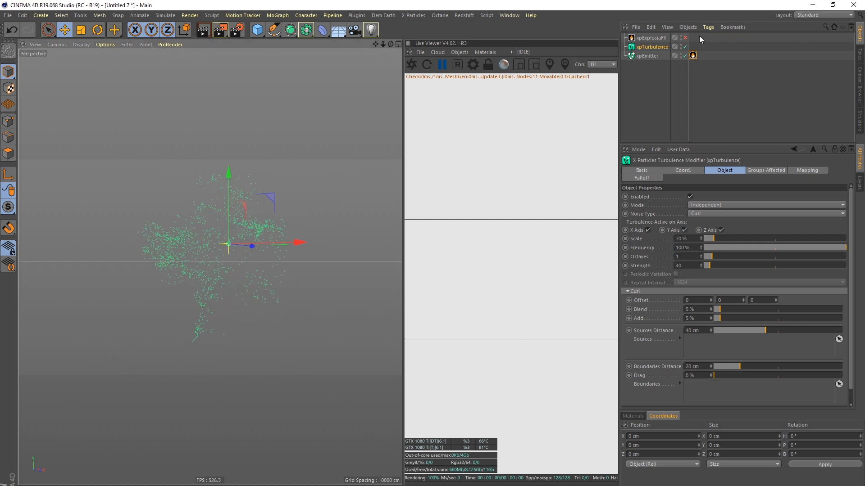
click(686, 38)
click(653, 38)
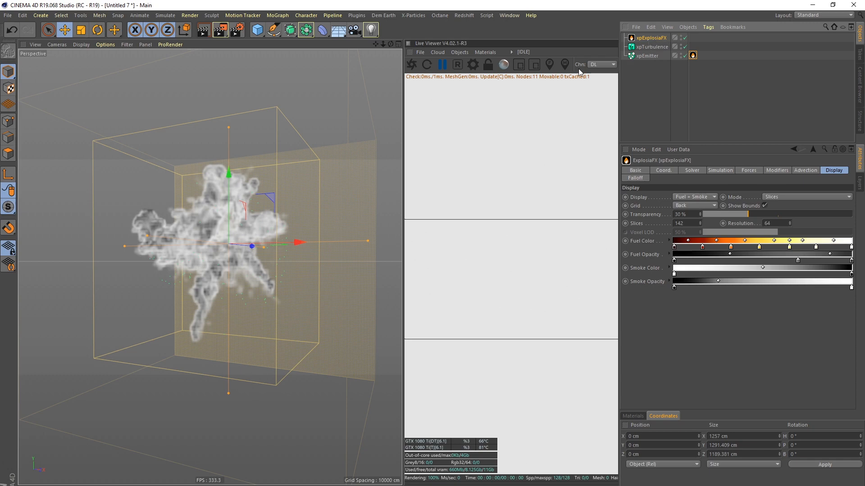
alt+drag(156, 218, 235, 243)
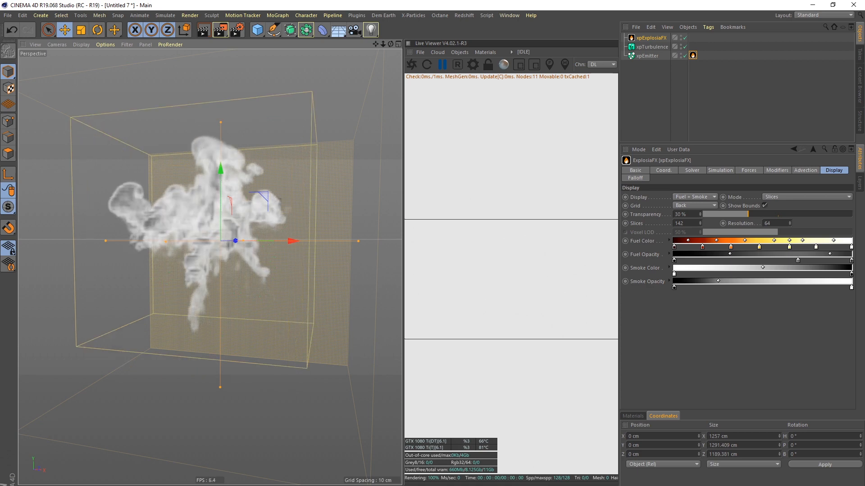
alt+drag(199, 275, 215, 185)
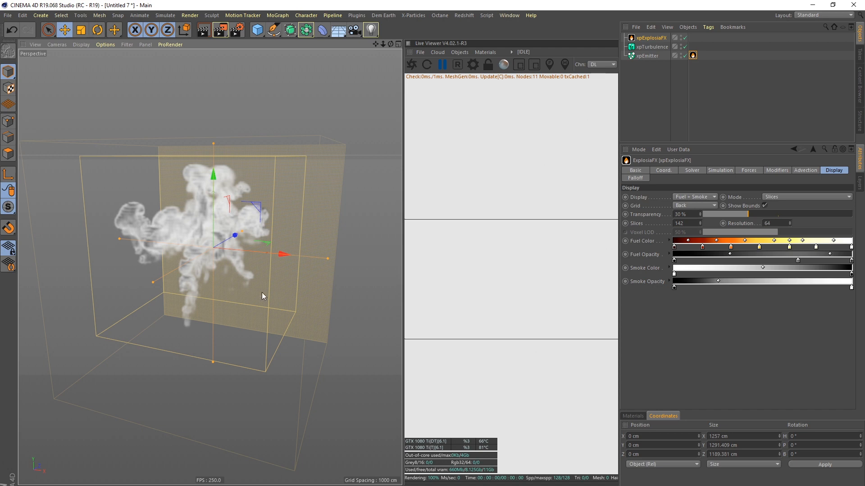
Switch to the open project little_explo_explain.c4d and disable its Vdb volume object.
click(510, 15)
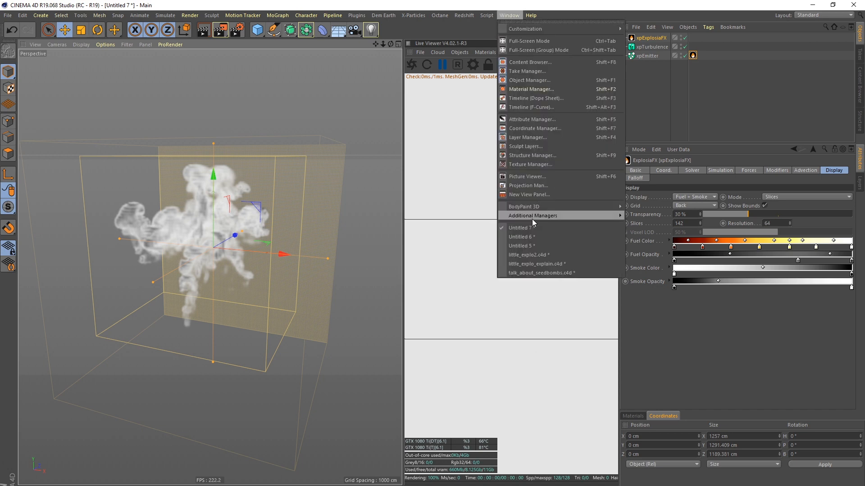
click(530, 264)
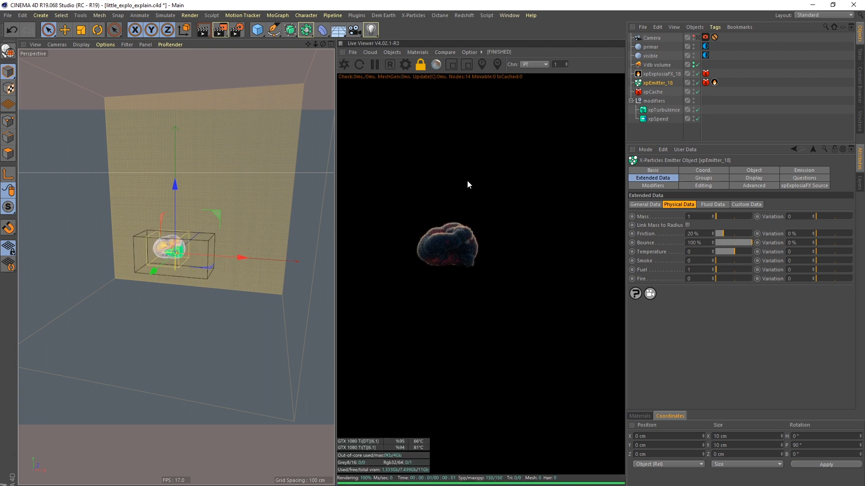
click(697, 65)
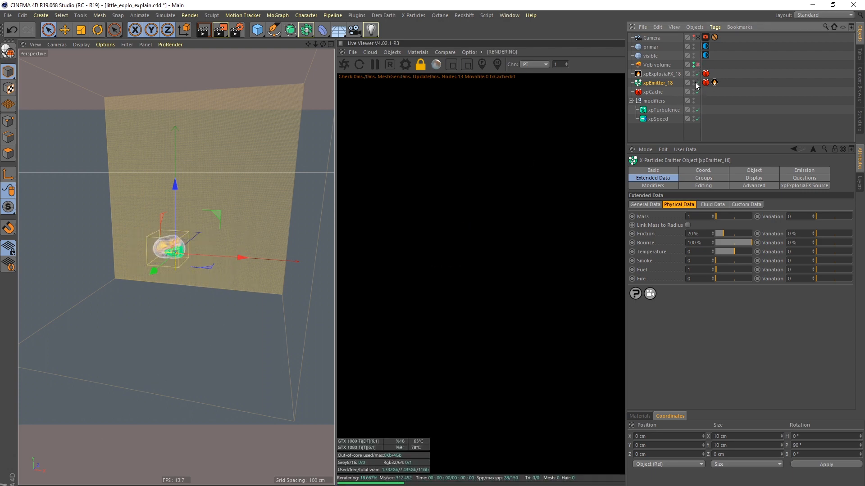
Disable xpExplosiaFX_18 and replay the scene from the first frame to examine the bare particles up close.
click(697, 73)
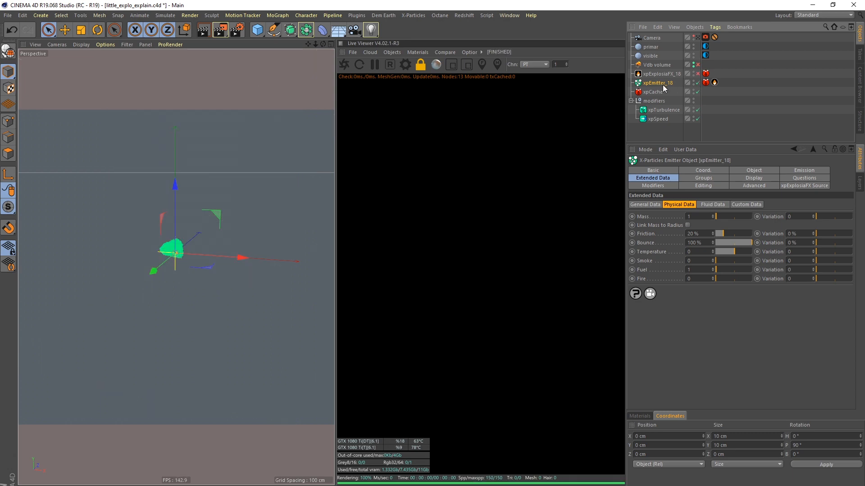
key(shift+f)
key(F8)
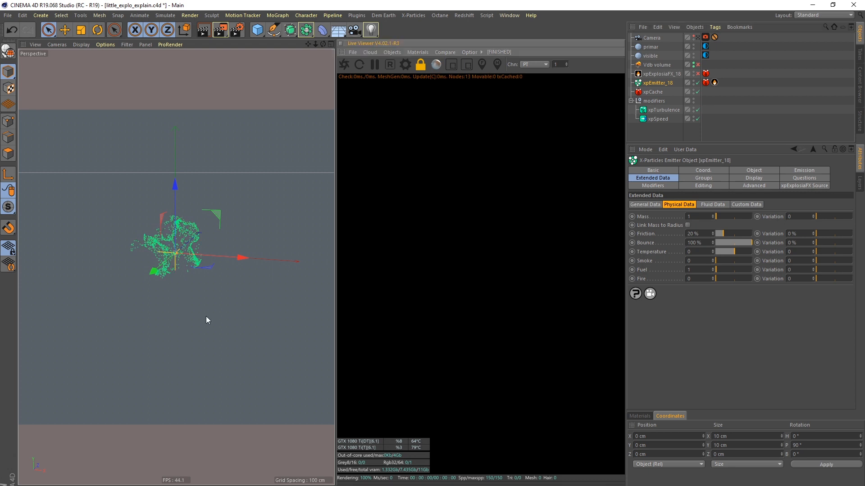
alt+right_drag(214, 240, 194, 245)
alt+middle_drag(195, 245, 190, 267)
mouse_move(190, 267)
alt+mouse_down()
mouse_move(157, 261)
mouse_move(179, 263)
alt+mouse_up()
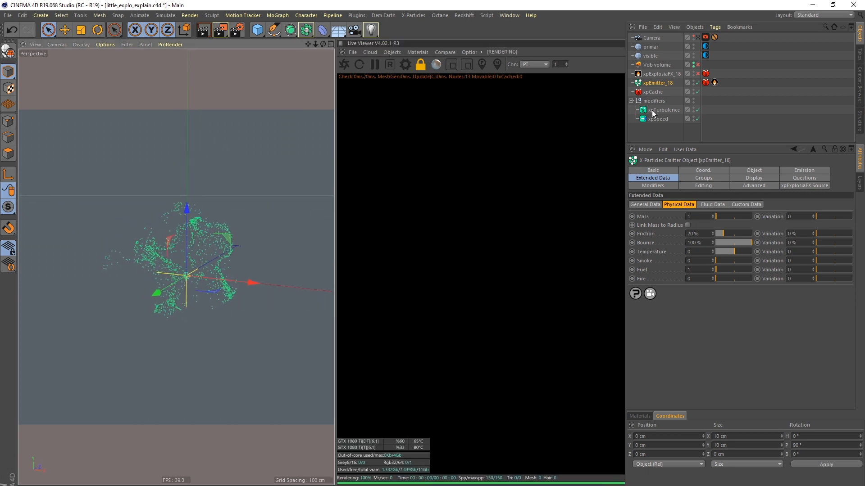
Review the emitter's shape and emission settings and the xpTurbulence modifier's noise settings.
click(748, 170)
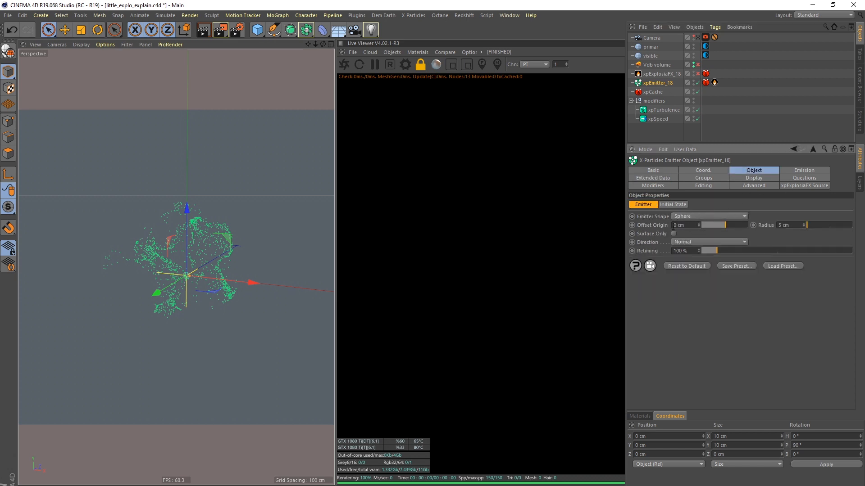
click(792, 172)
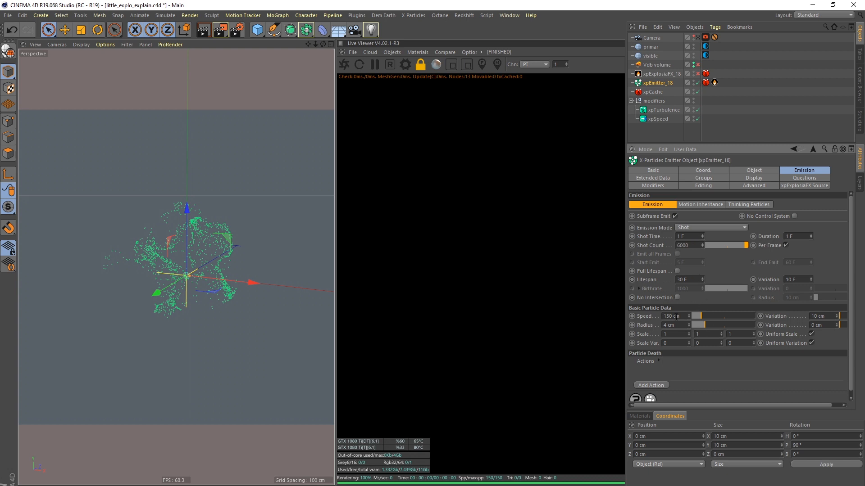
click(661, 111)
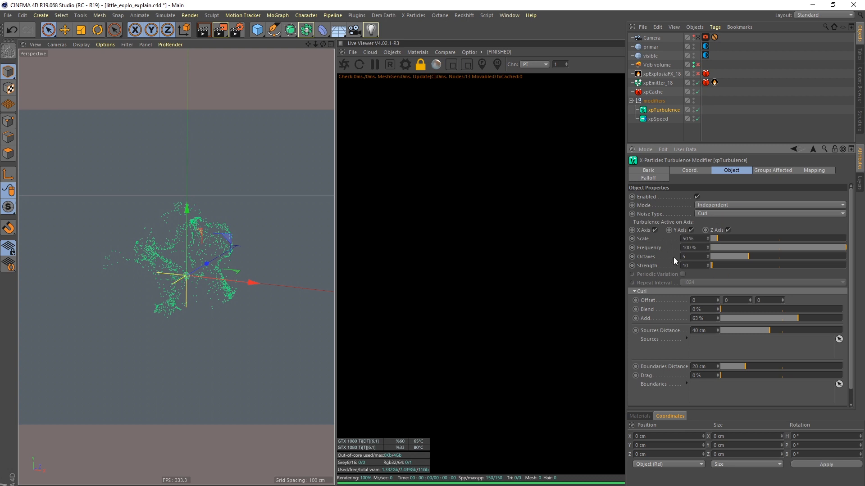
Examine the xpSpeed modifier's speed-clamping settings and scrub the timeline to inspect the particle spread.
click(660, 119)
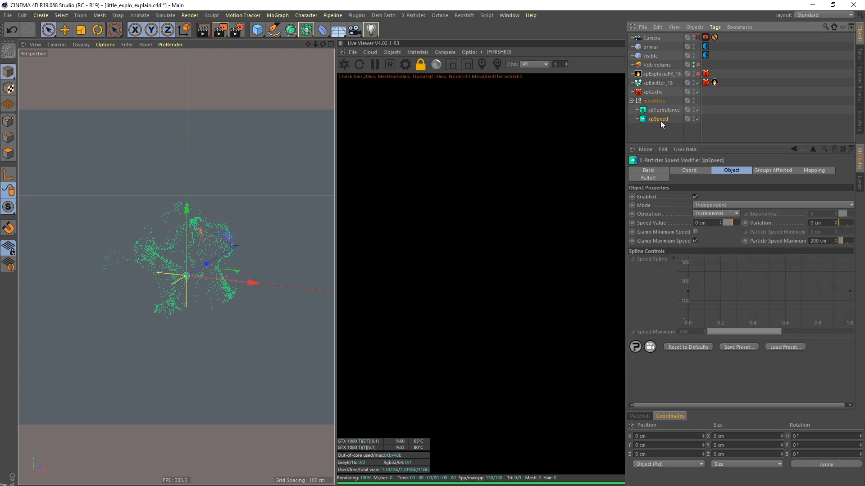
click(365, 485)
click(398, 485)
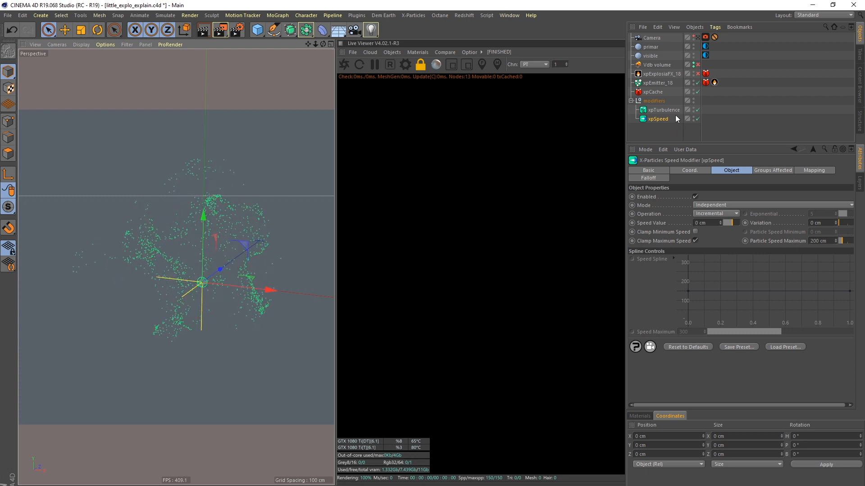
click(658, 123)
click(659, 119)
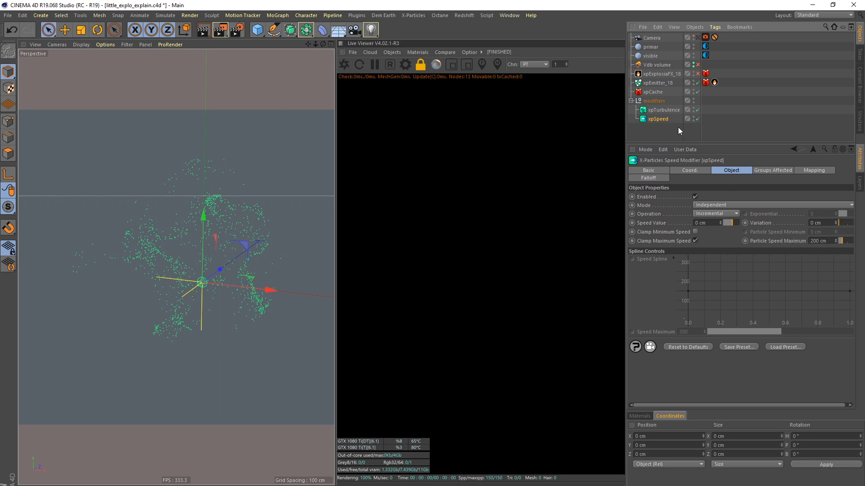
Compare the emitter's speed with xpSpeed's maximum and age mapping curve, and replay the particles.
click(658, 83)
scroll(709, 343, down, 3)
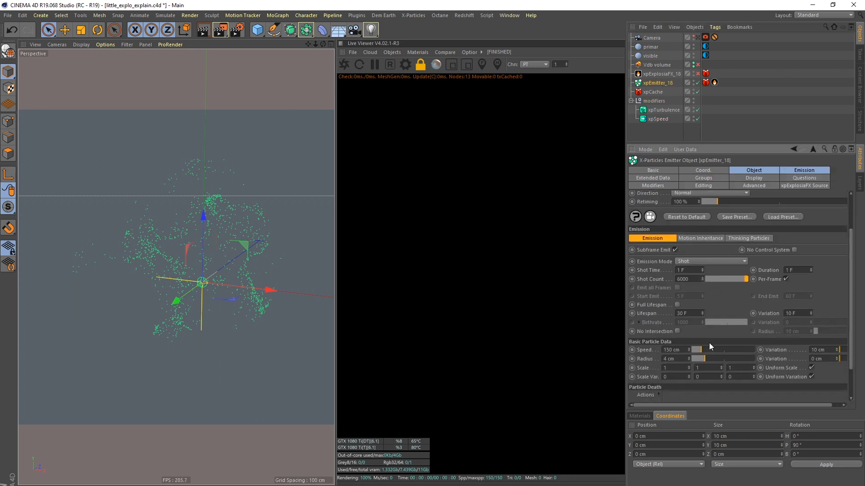
click(657, 119)
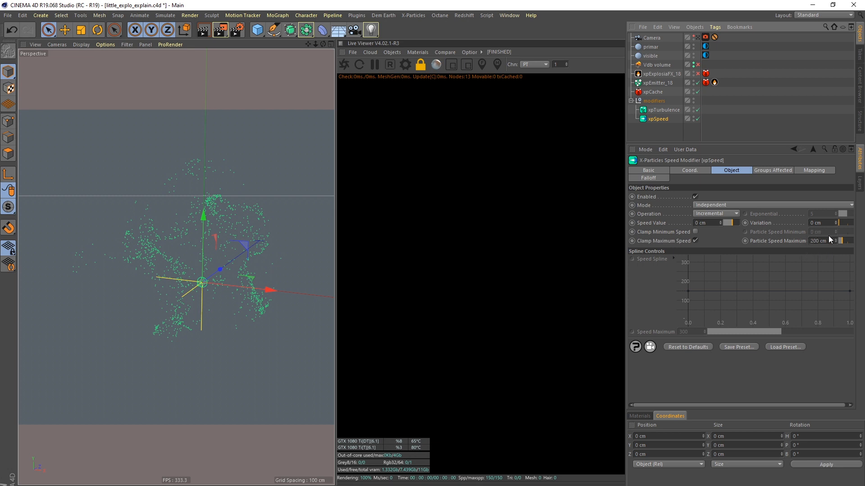
click(813, 171)
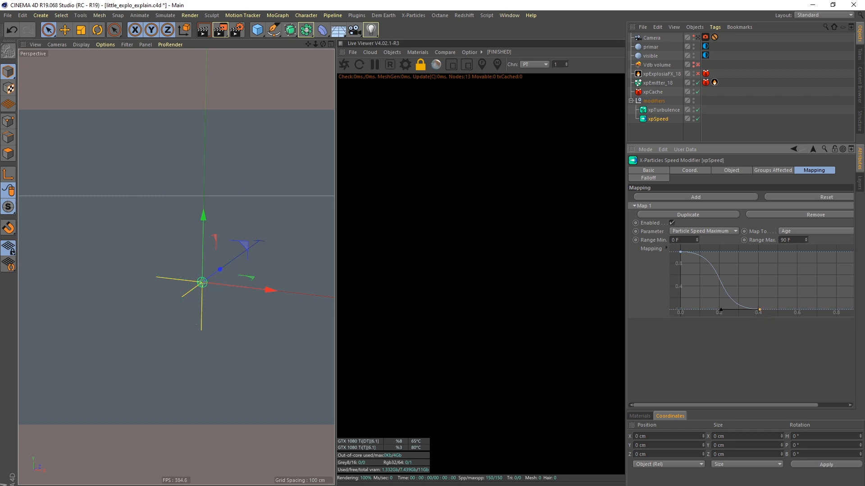
key(F8)
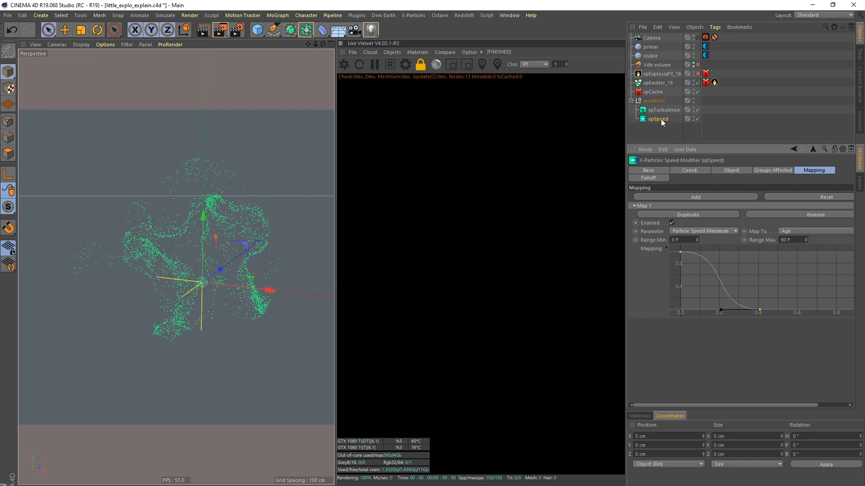
Review the xpEmitter_18 emission settings, its ExplosiaFX Source tag values and its extended physical data.
click(657, 84)
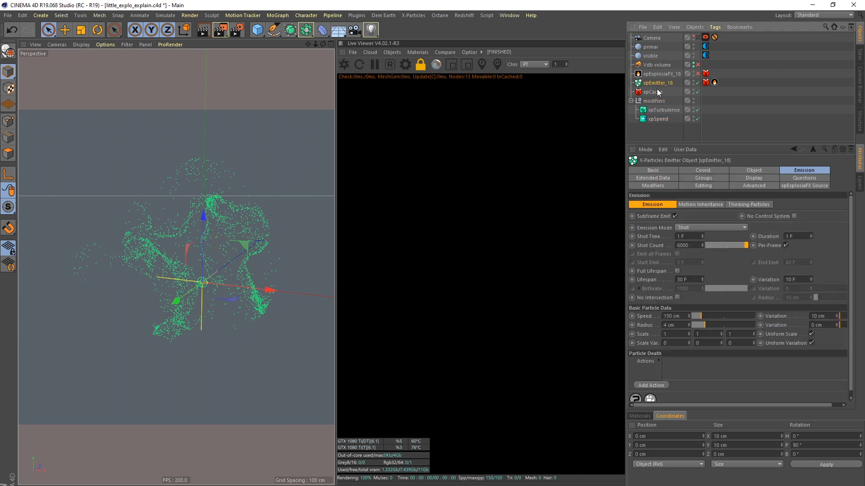
click(715, 82)
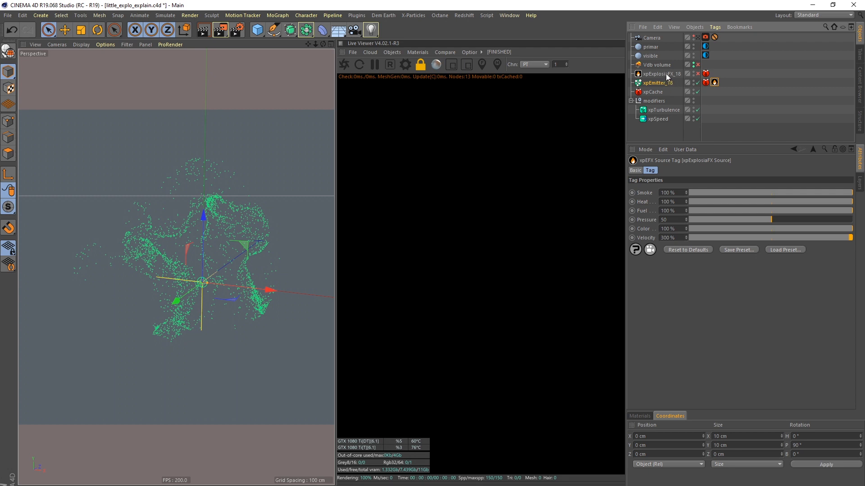
click(661, 84)
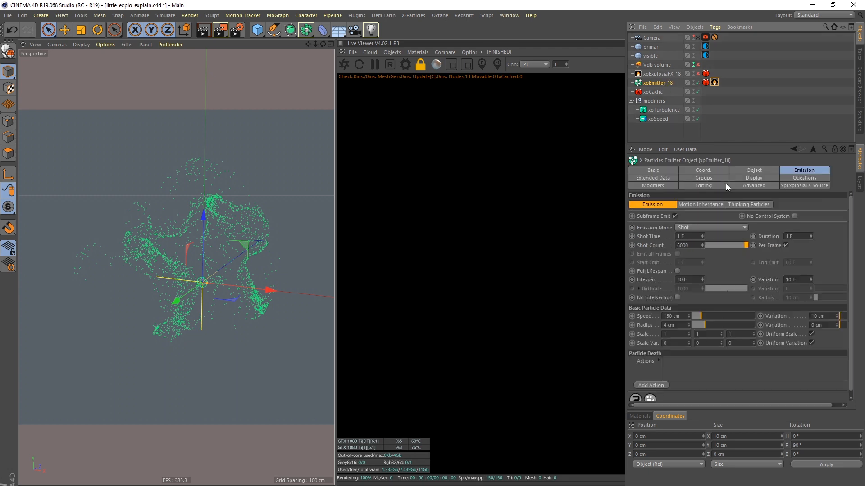
click(654, 179)
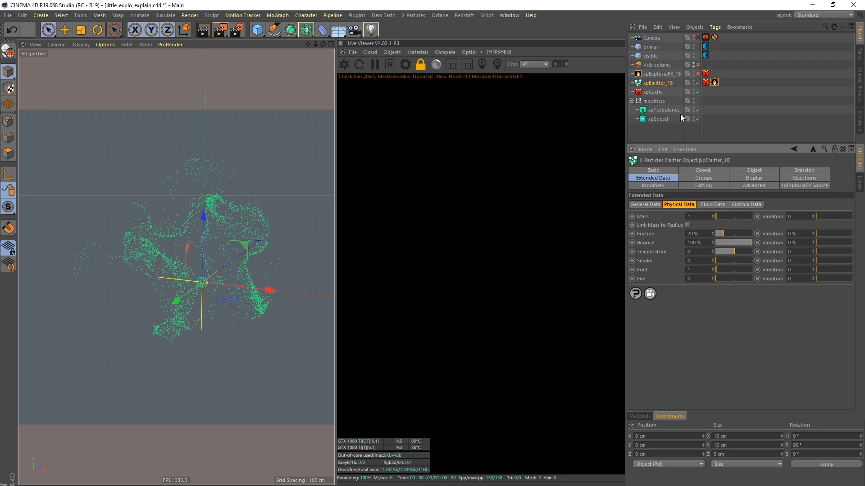
Re-enable xpExplosiaFX_18 and replay its smoke, inspecting the cloud from another angle.
click(668, 74)
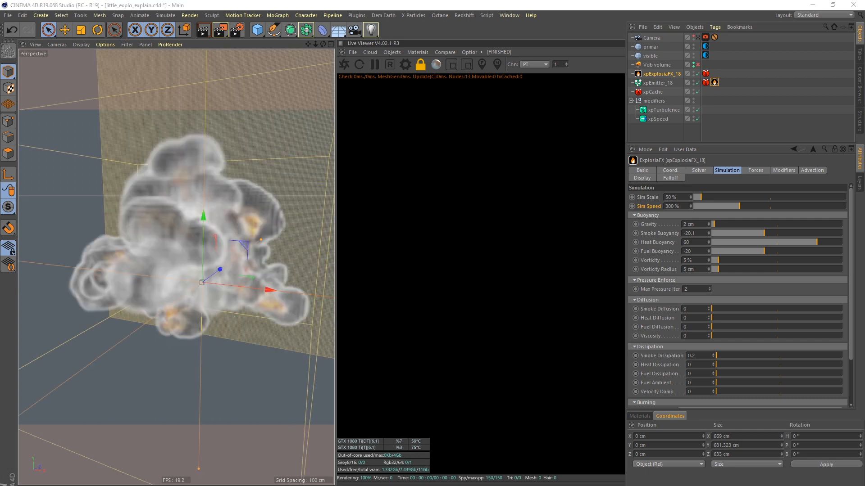
key(F8)
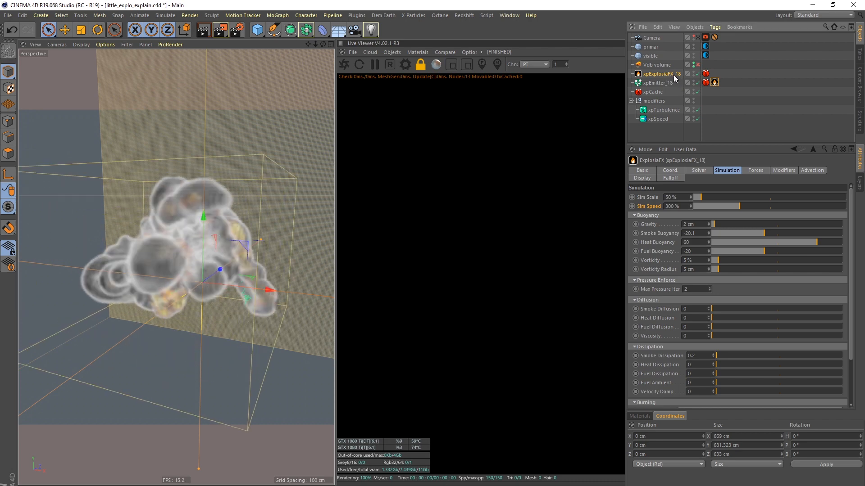
alt+drag(328, 187, 231, 271)
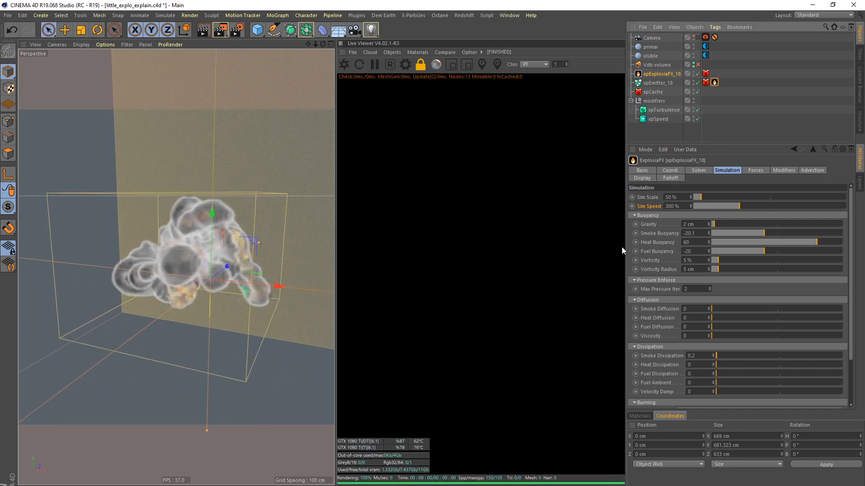
alt+drag(201, 255, 217, 262)
Examine the ExplosiaFX solver's voxel size and bounds settings alongside the voxel grid close up.
click(697, 169)
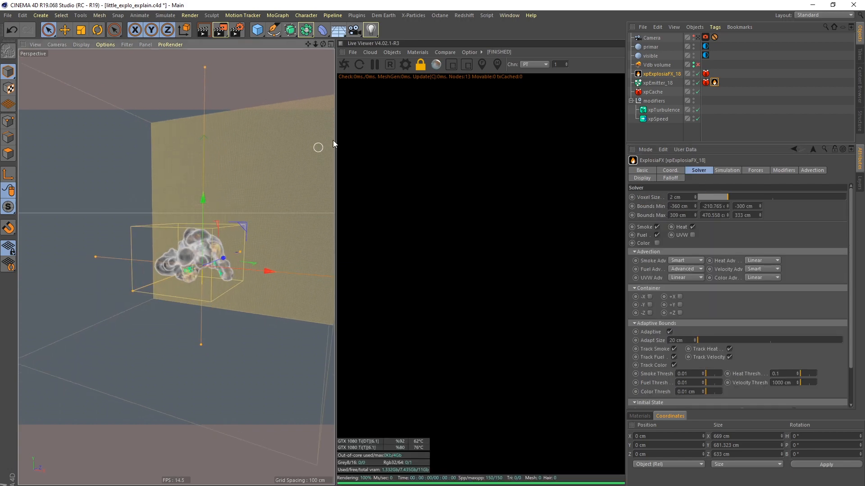
alt+right_drag(333, 140, 426, 124)
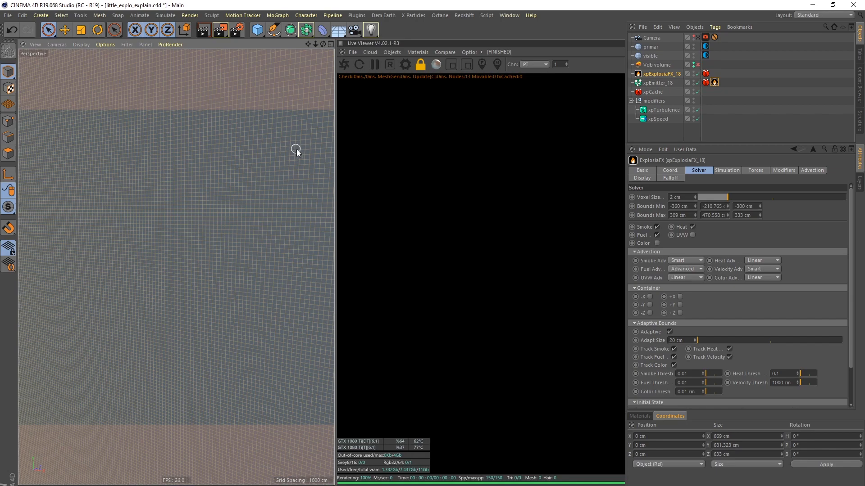
mouse_move(260, 189)
alt+right_down()
mouse_move(193, 218)
mouse_move(291, 191)
mouse_move(154, 234)
mouse_move(153, 301)
mouse_move(260, 272)
mouse_move(214, 269)
mouse_move(285, 247)
alt+right_up()
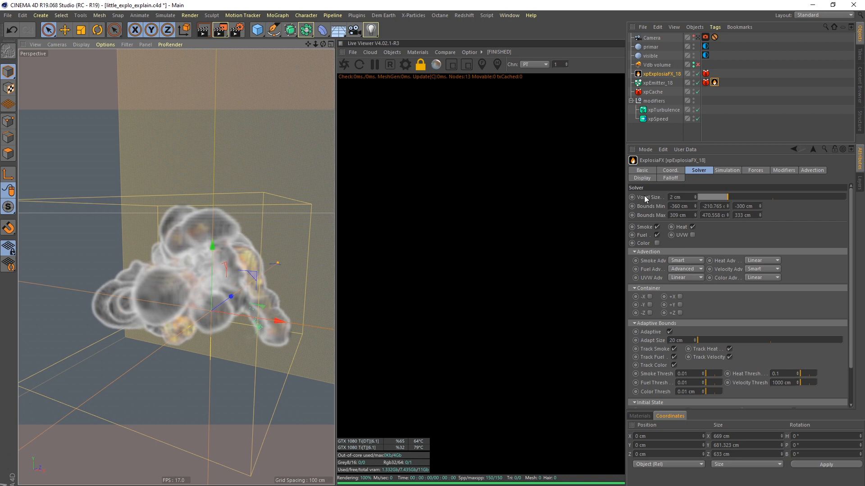
Review the ExplosiaFX simulation, buoyancy and dissipation settings and inspect the smoke container in the viewport.
click(726, 170)
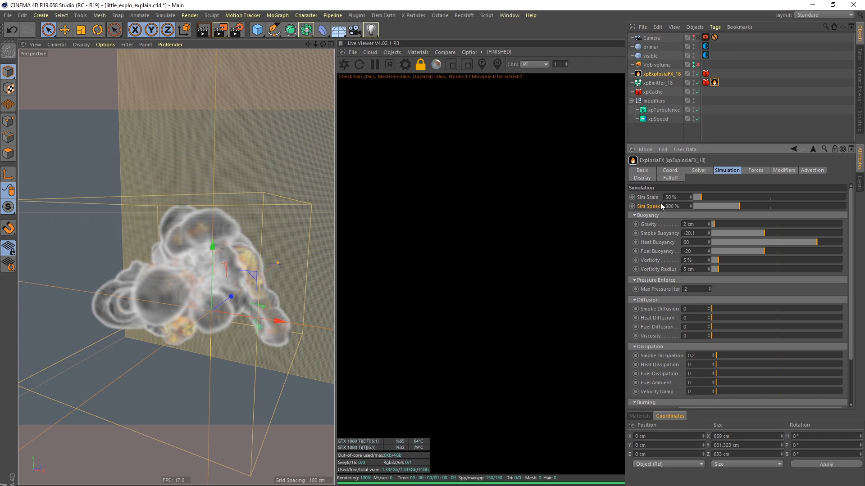
scroll(208, 295, down, 5)
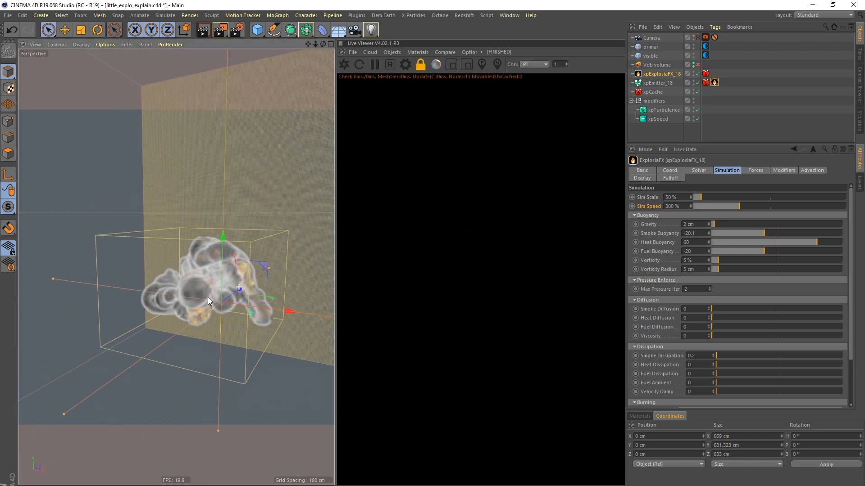
alt+middle_drag(216, 295, 210, 253)
alt+right_drag(210, 253, 193, 261)
alt+drag(191, 252, 196, 269)
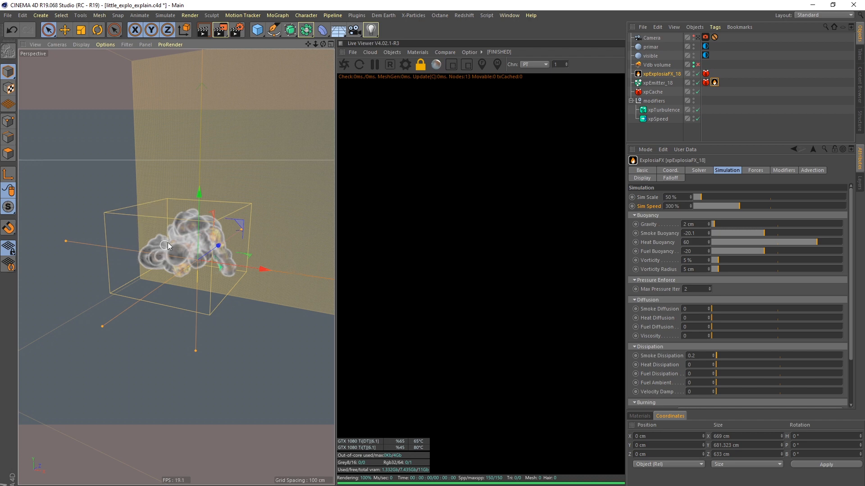
Try different Sim Scale values, including 22 %, and another Sim Speed on xpExplosiaFX_18, and undo the changes.
drag(704, 197, 711, 196)
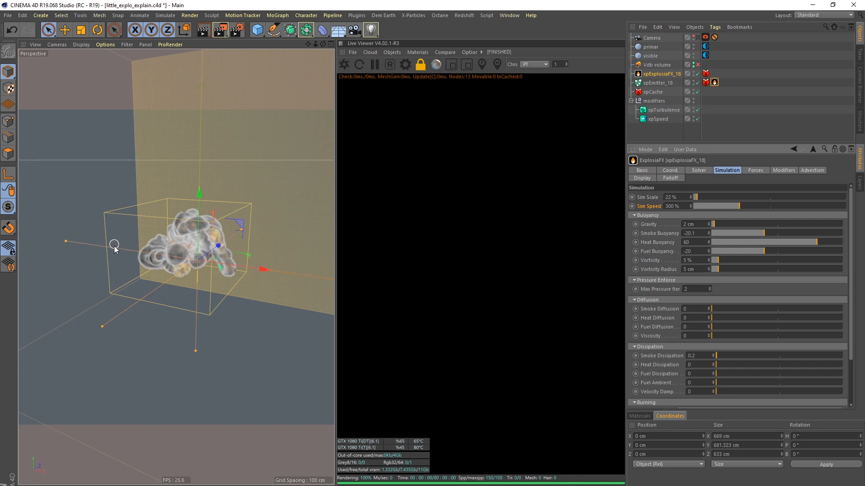
drag(696, 197, 771, 196)
click(12, 30)
drag(716, 207, 735, 205)
click(12, 30)
Replay the ExplosiaFX smoke and examine xpCache's build settings and external cache folder path.
click(663, 75)
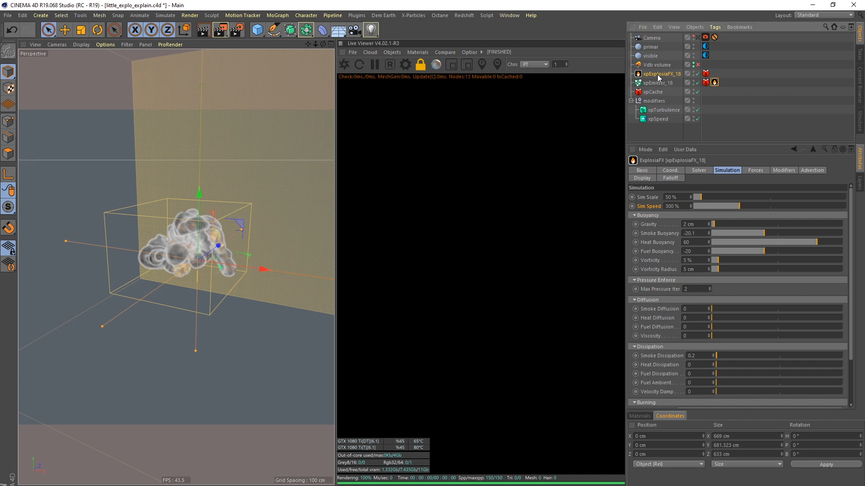
key(F8)
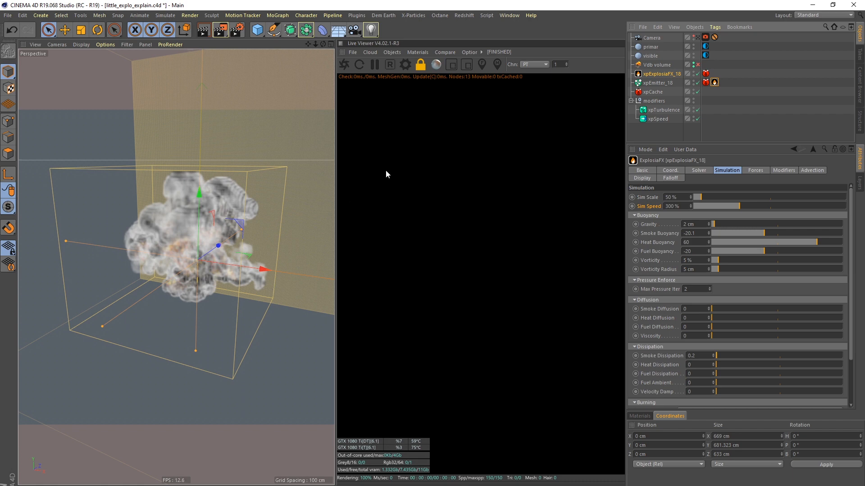
click(653, 92)
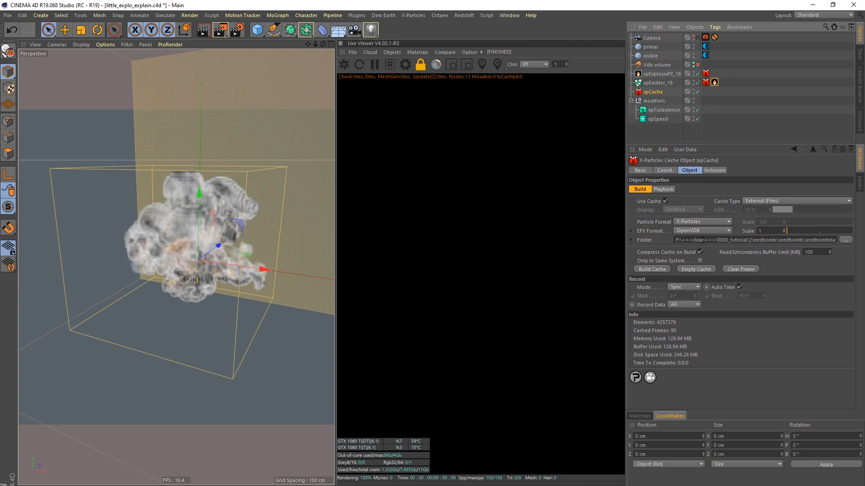
click(727, 240)
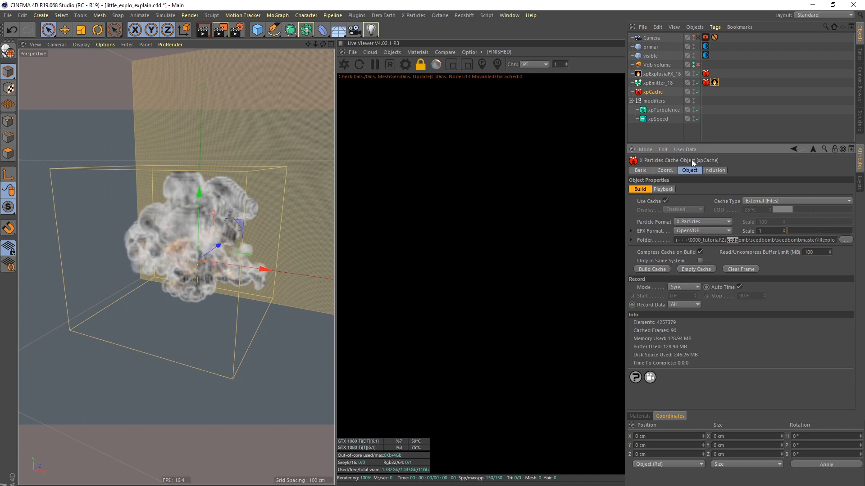
Check the Vdb volume's file path and frame sequence settings, and re-enable the Vdb volume object.
click(660, 66)
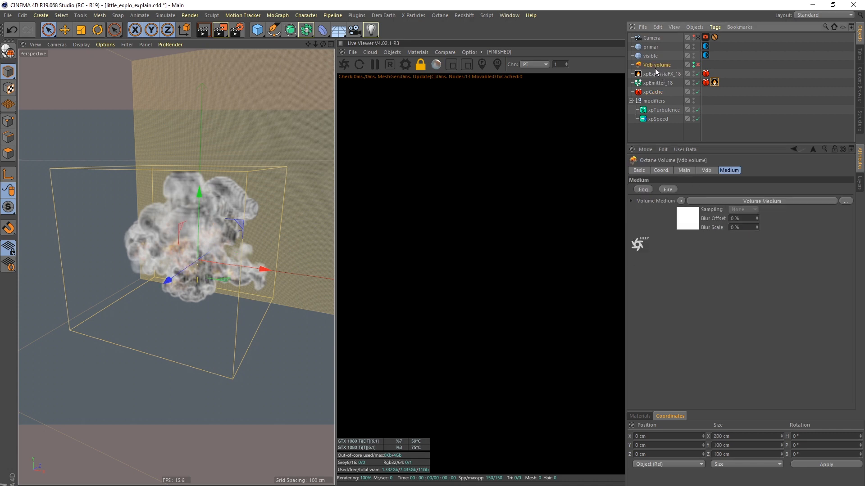
click(705, 170)
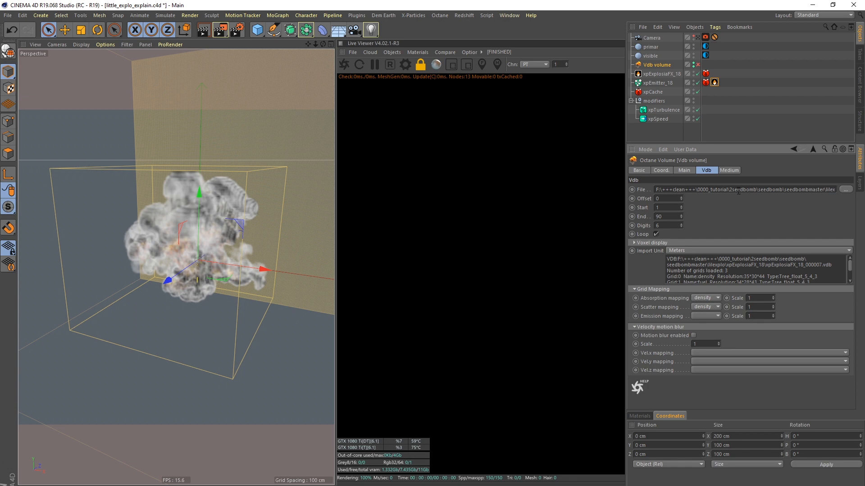
drag(821, 194, 753, 194)
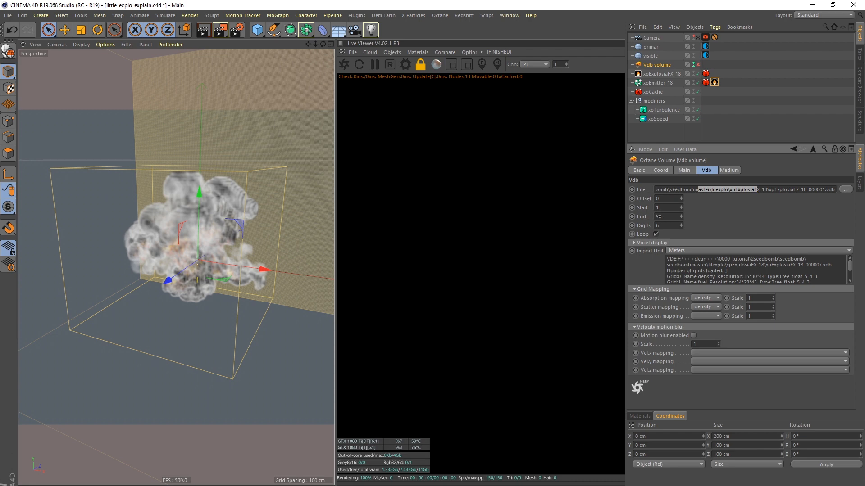
click(696, 225)
click(698, 65)
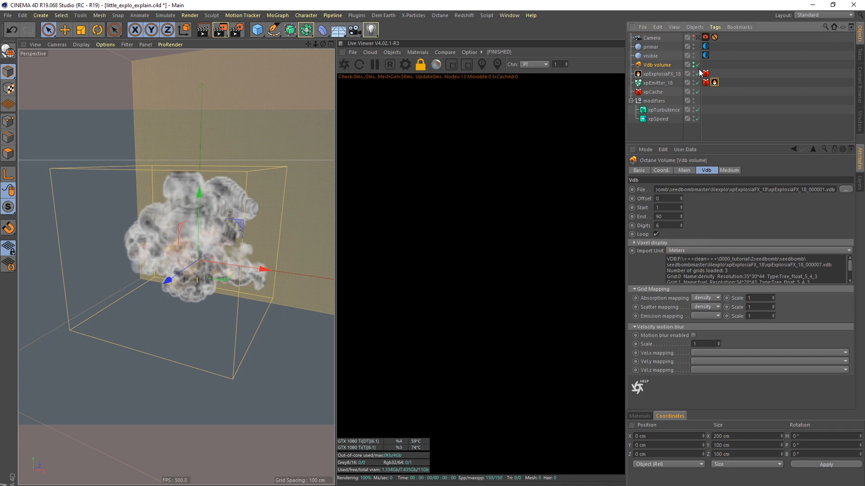
Enable xpExplosiaFX_18, view the explosion from a new angle, and open the Vdb volume's Volume Medium settings.
click(697, 74)
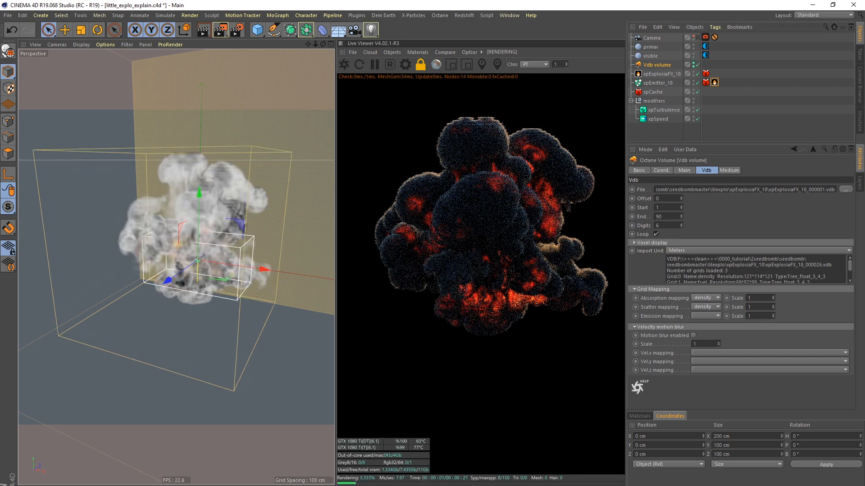
mouse_move(230, 245)
alt+right_down()
mouse_move(196, 254)
mouse_move(221, 251)
alt+right_up()
alt+drag(222, 250, 179, 238)
alt+middle_drag(213, 256, 169, 261)
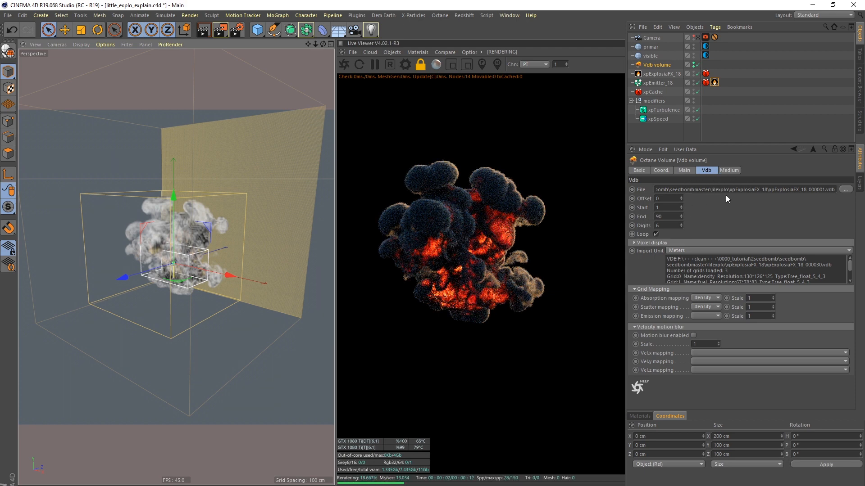
click(727, 171)
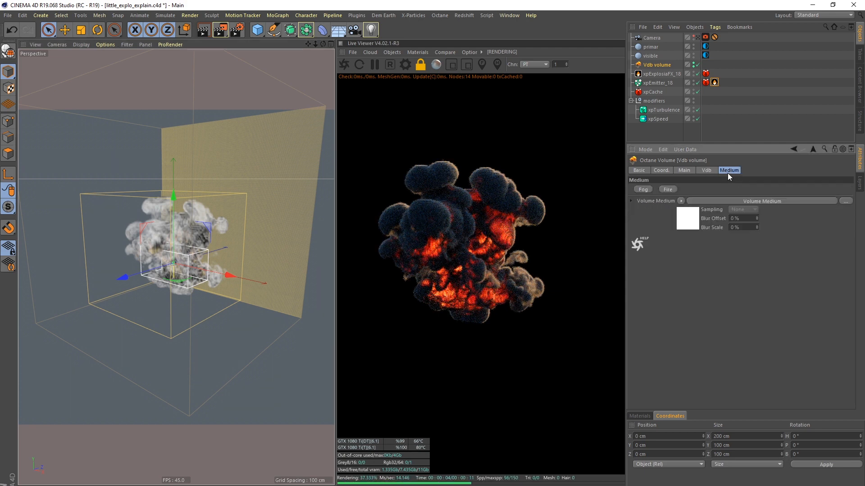
click(747, 202)
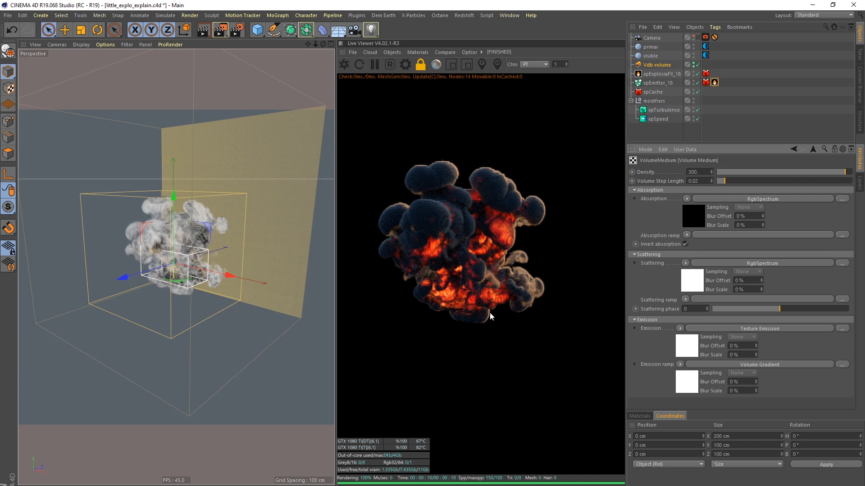
Try Density values of 100 and 30 on the Volume Medium, and set it back to 300.
click(692, 172)
text(100)
key(Return)
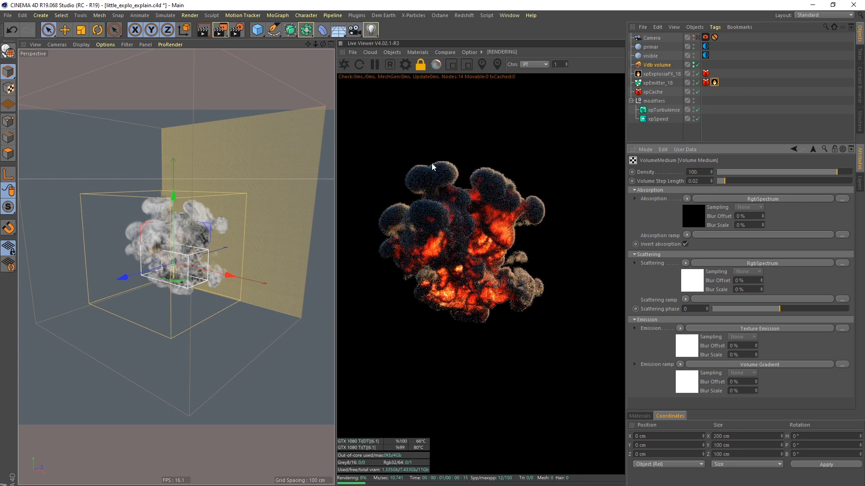
click(691, 172)
text(30)
key(Return)
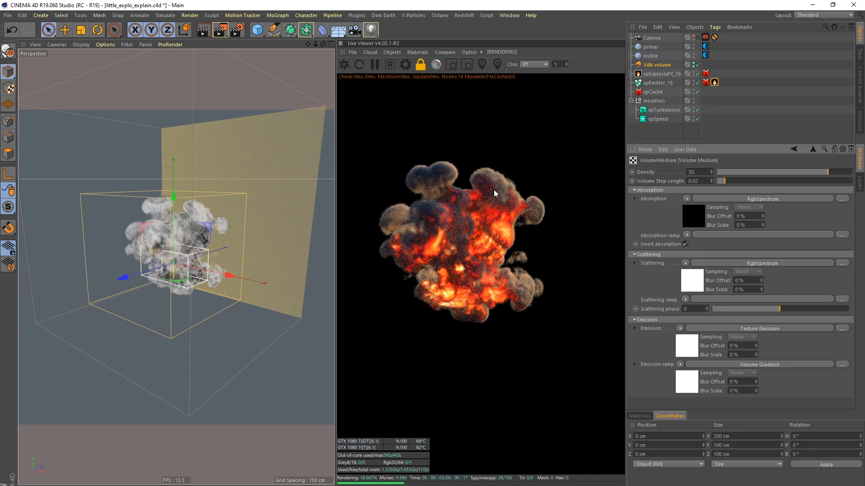
double_click(695, 172)
text(300)
key(Return)
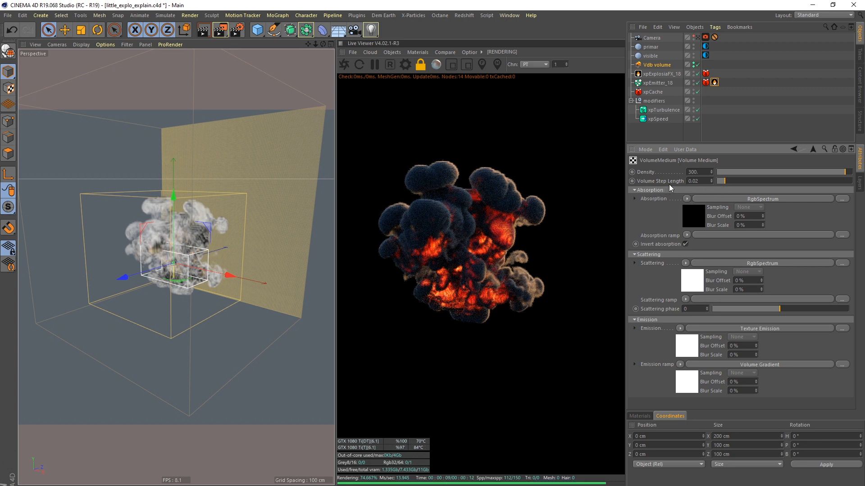
Try a smaller and a much larger Volume Step Length, about 0.0135 and 2.82, and restore it to 0.02.
drag(724, 182, 717, 183)
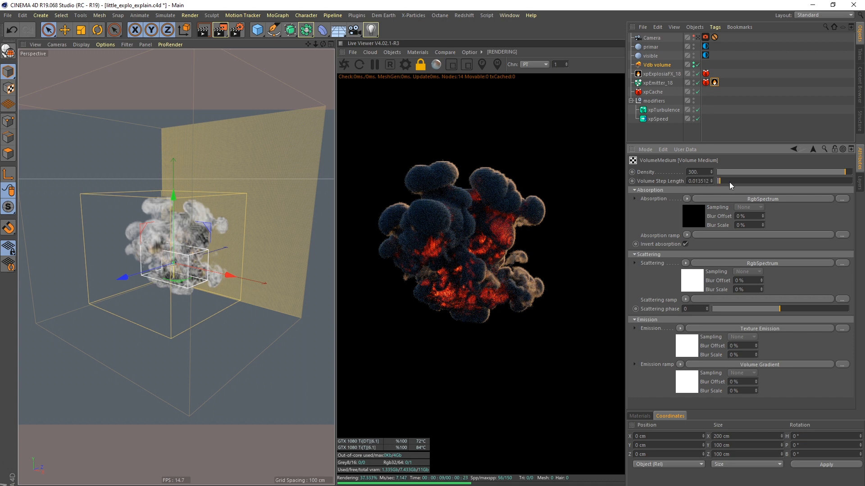
drag(728, 182, 785, 181)
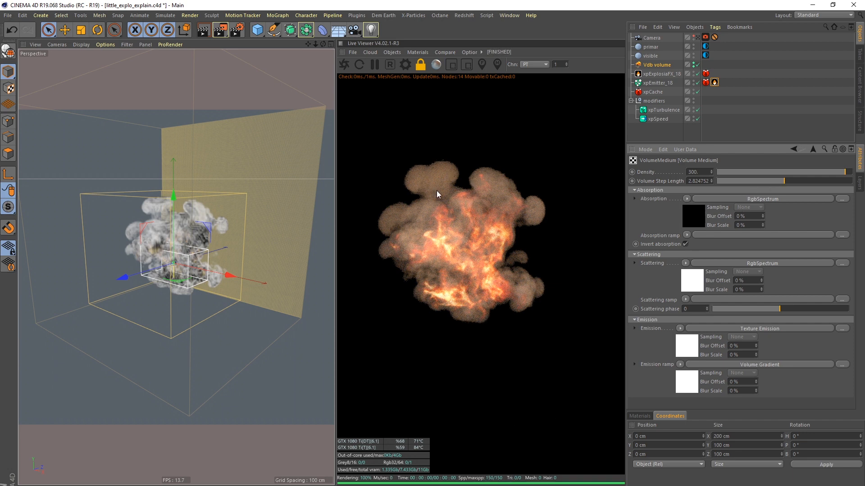
drag(758, 184, 725, 183)
double_click(698, 182)
text(0.02)
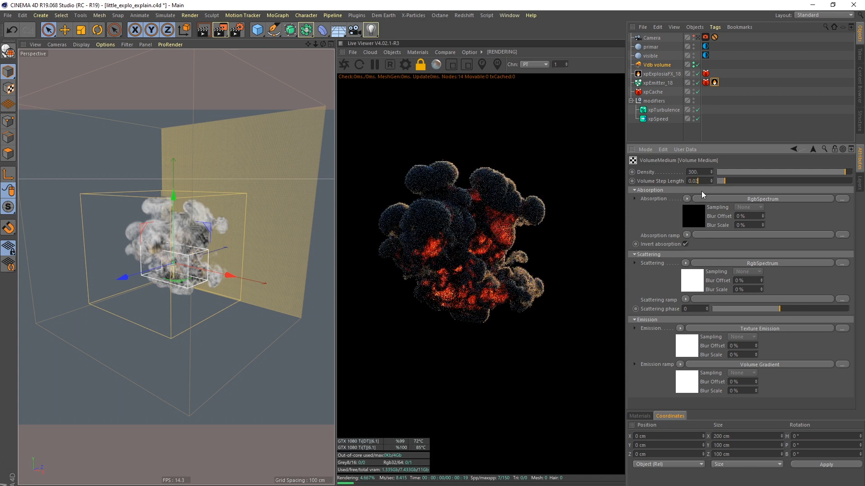
key(Return)
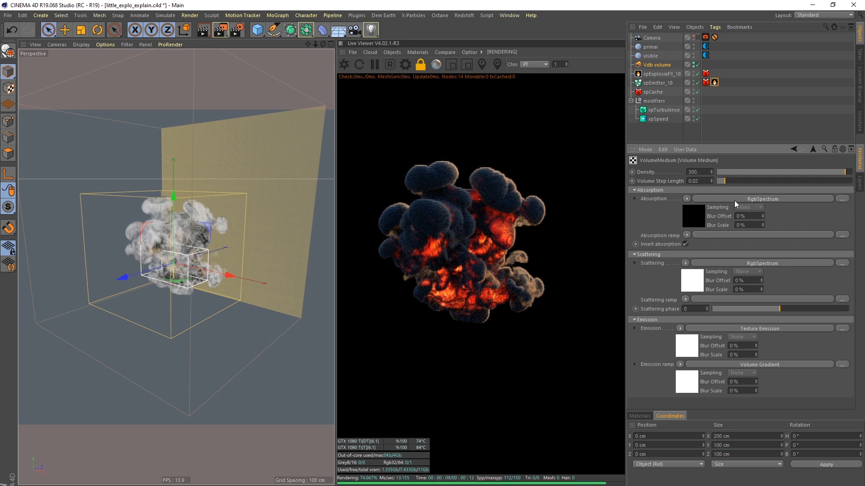
Try light grey and light blue as the medium's Absorption colour, and return it to black.
click(748, 200)
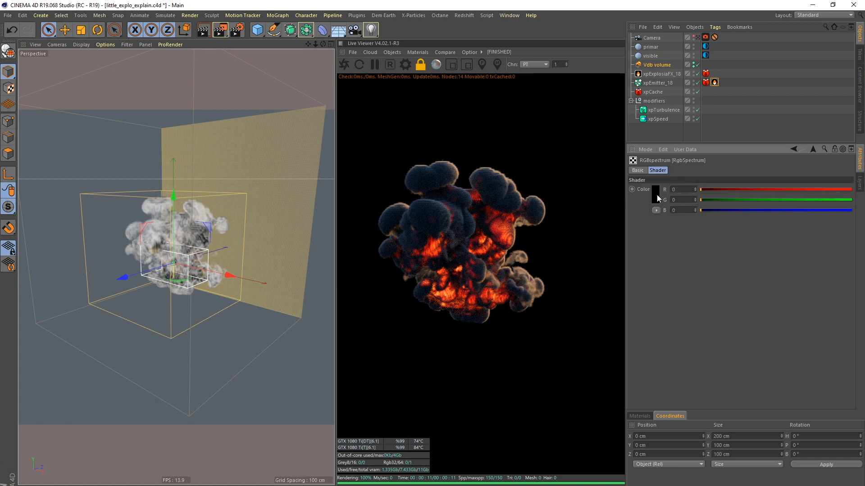
click(656, 194)
click(689, 214)
click(631, 228)
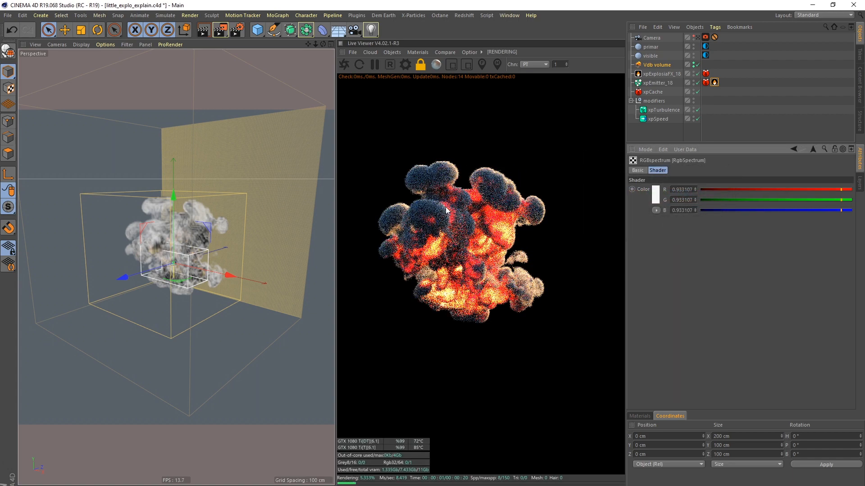
click(650, 200)
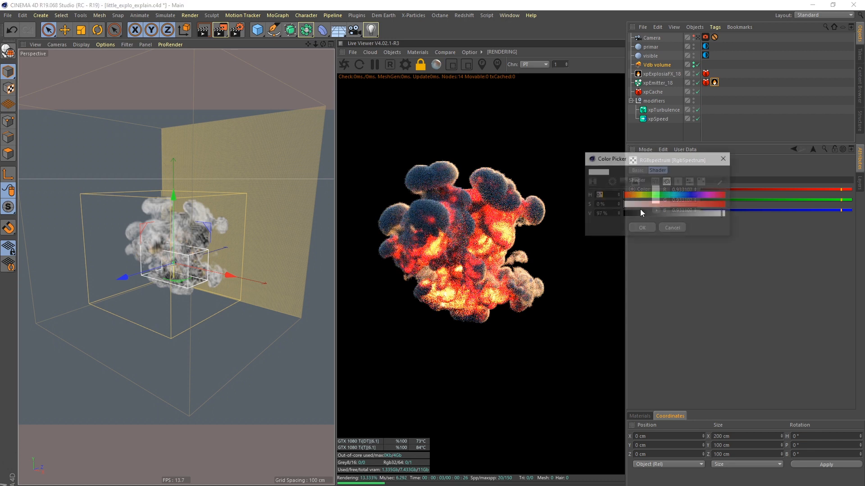
click(678, 194)
click(690, 204)
click(642, 228)
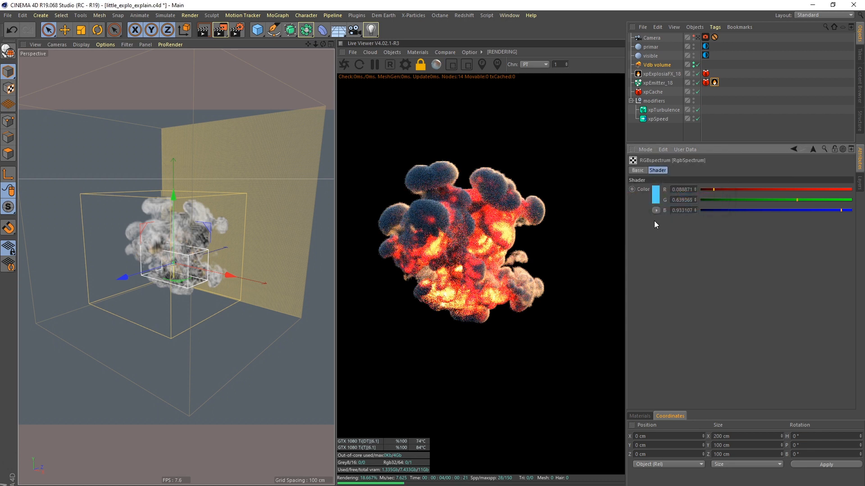
click(655, 198)
mouse_move(626, 213)
mouse_down()
mouse_move(610, 217)
mouse_move(626, 206)
mouse_move(615, 207)
mouse_up()
click(637, 228)
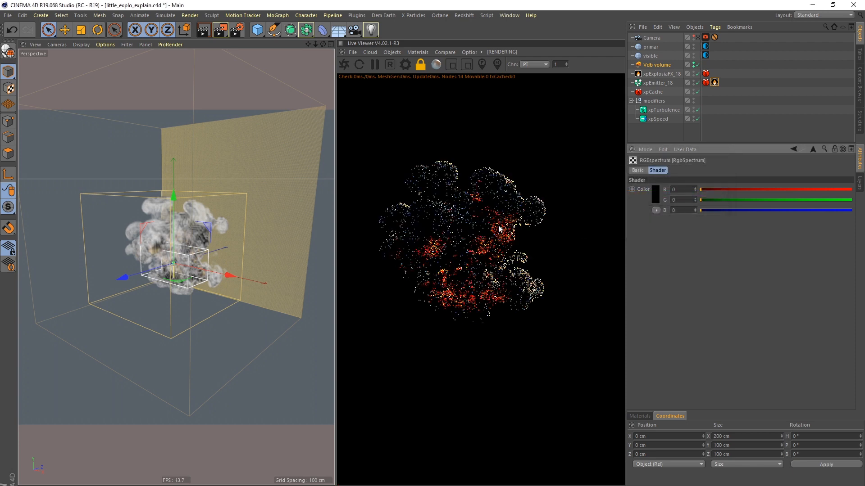
click(813, 149)
Try a blue Scattering colour on the Volume Medium, and return it to pure white.
click(694, 280)
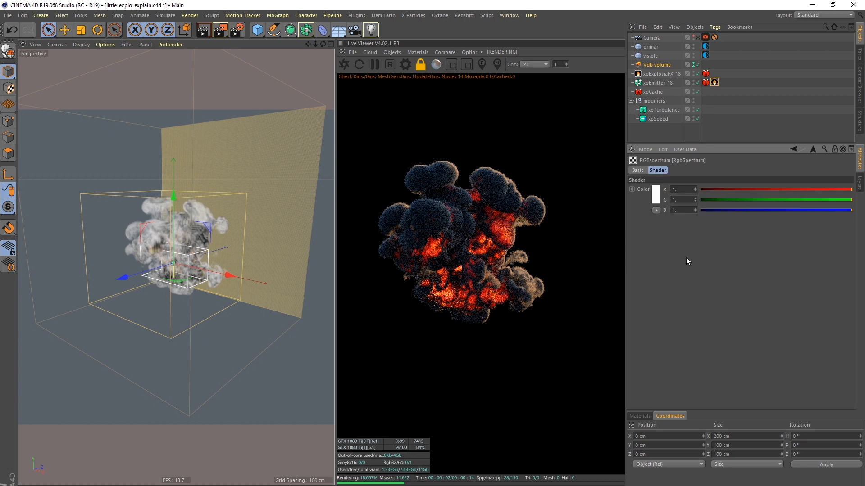
click(654, 198)
click(675, 198)
click(670, 205)
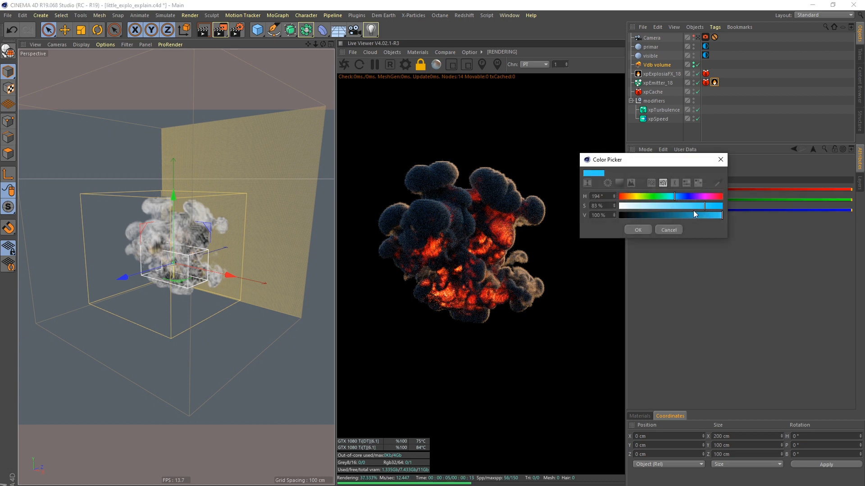
click(698, 215)
click(638, 229)
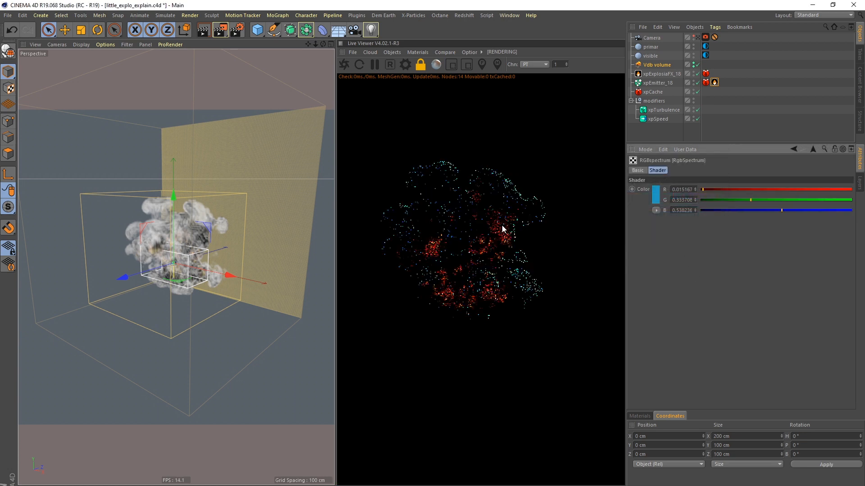
click(654, 199)
drag(649, 206, 618, 207)
drag(669, 216, 727, 216)
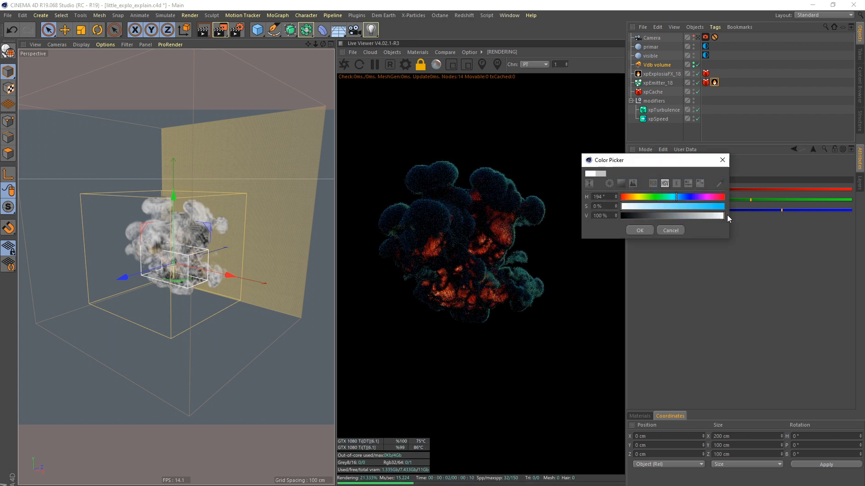
click(640, 230)
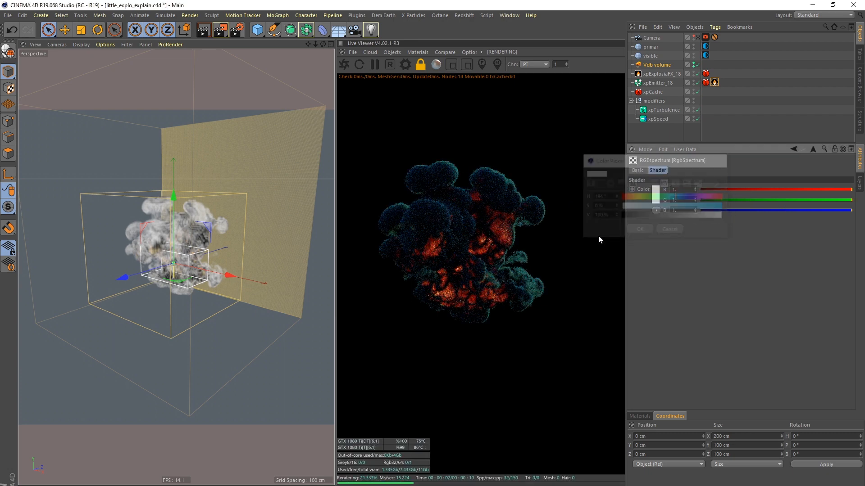
click(812, 149)
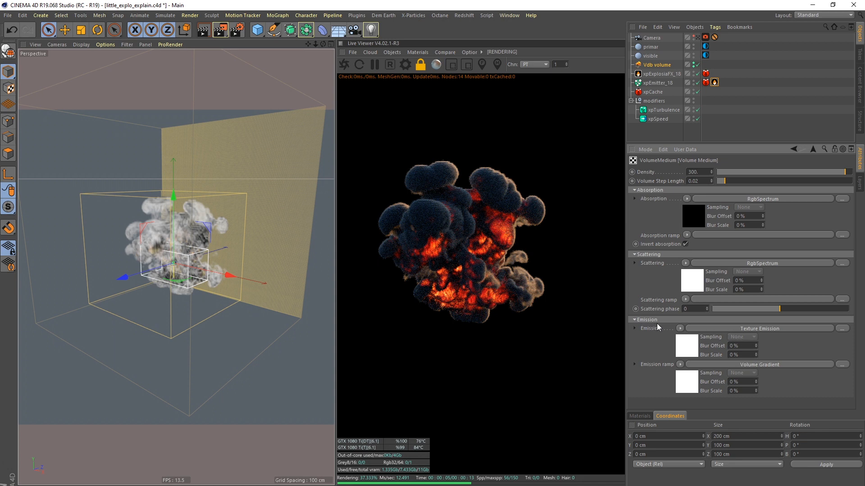
Try a Power of 60 on the medium's Texture Emission, and set it back to 0.6.
click(739, 330)
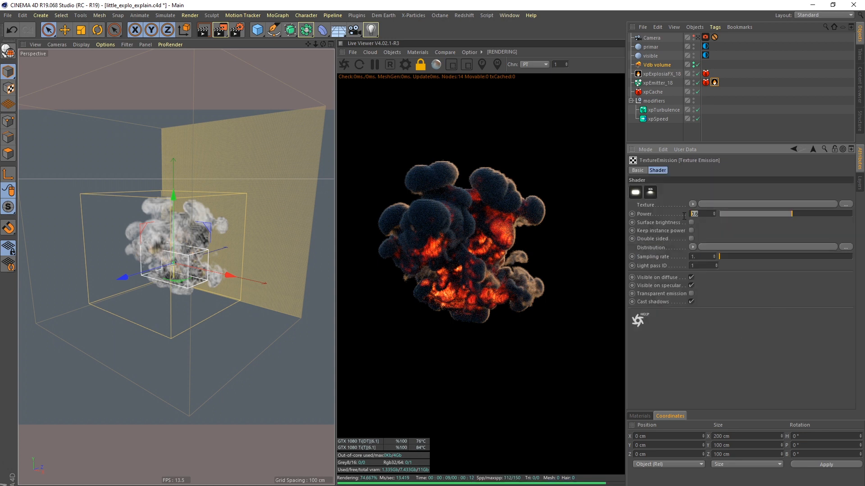
text(60)
key(Return)
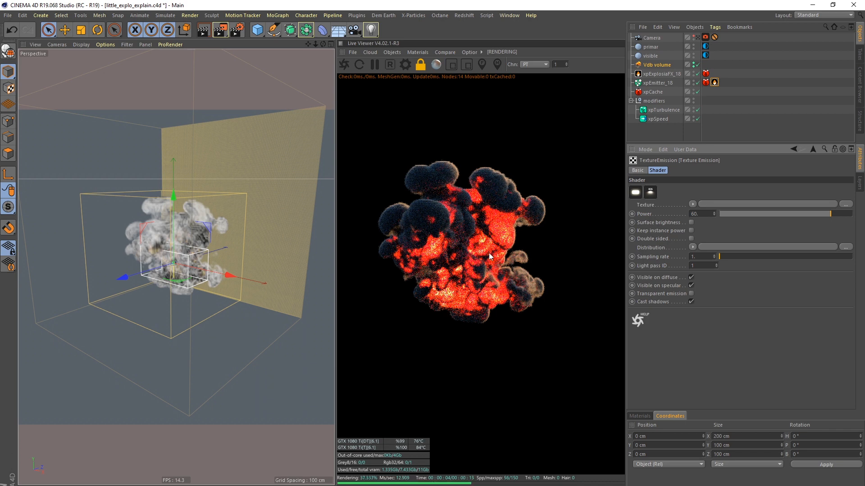
drag(704, 217, 680, 225)
text(0.6)
key(Return)
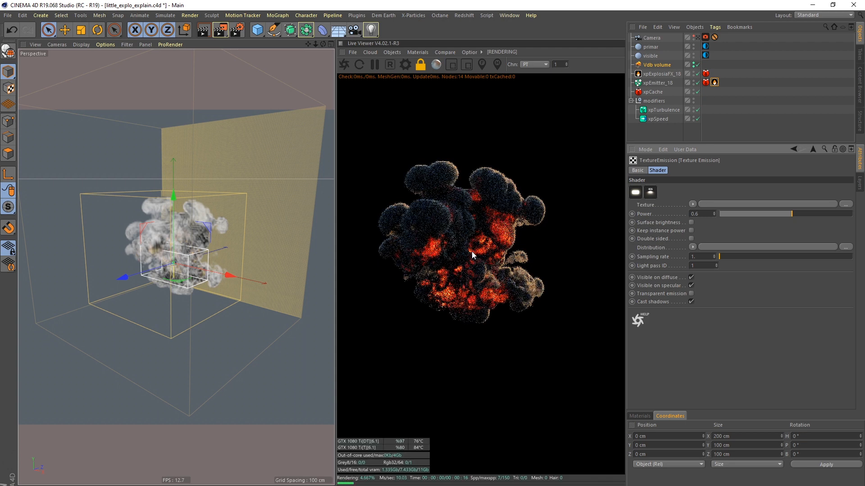
click(812, 149)
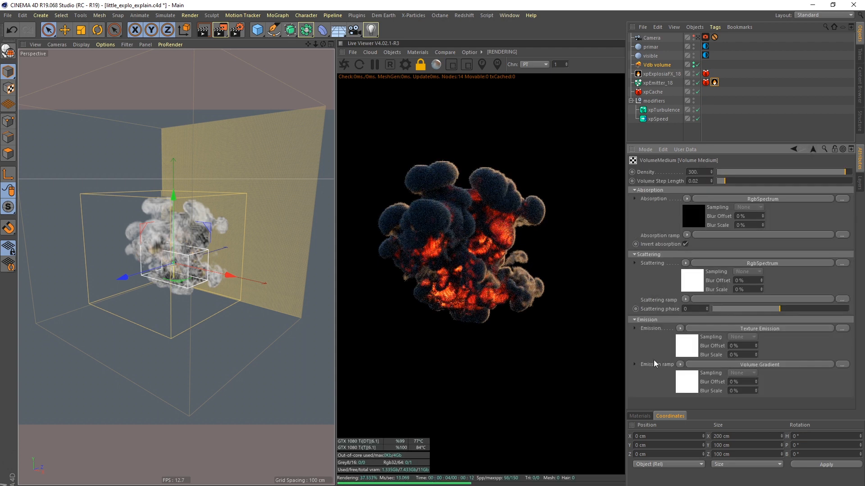
Examine the Emission ramp's Volume Gradient and inspect the explosion's smoke and fire from several angles.
click(754, 366)
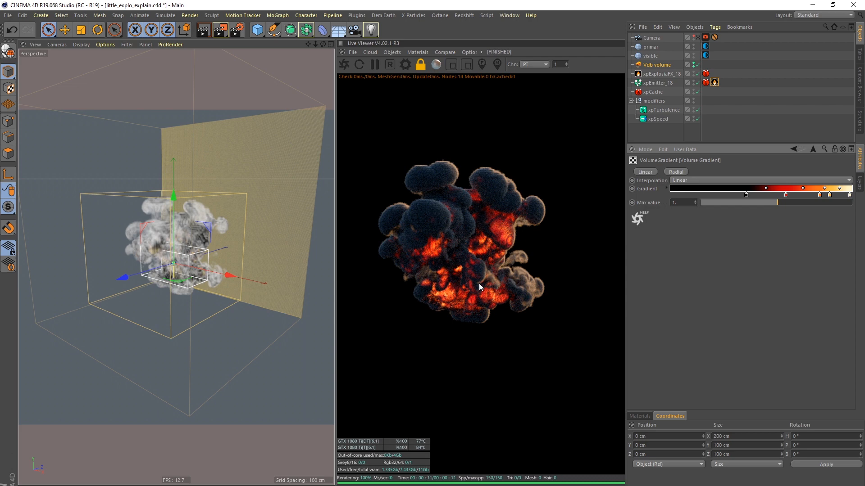
click(651, 135)
alt+right_drag(176, 268, 179, 268)
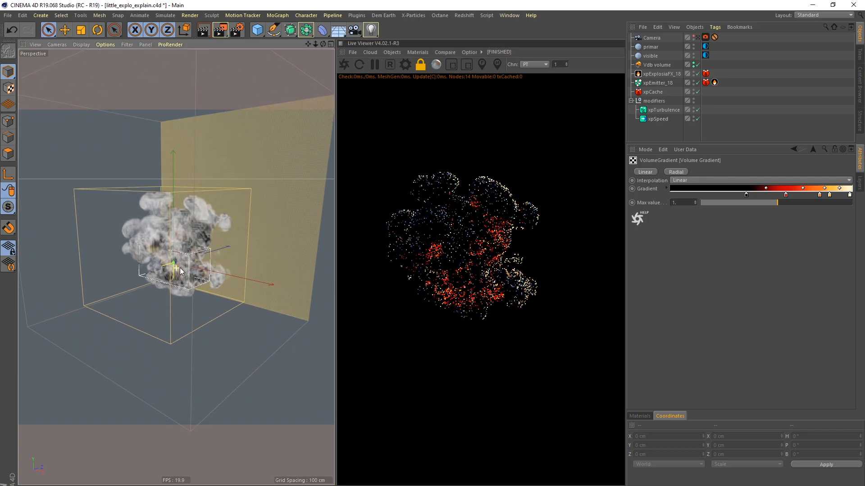
alt+drag(180, 268, 163, 250)
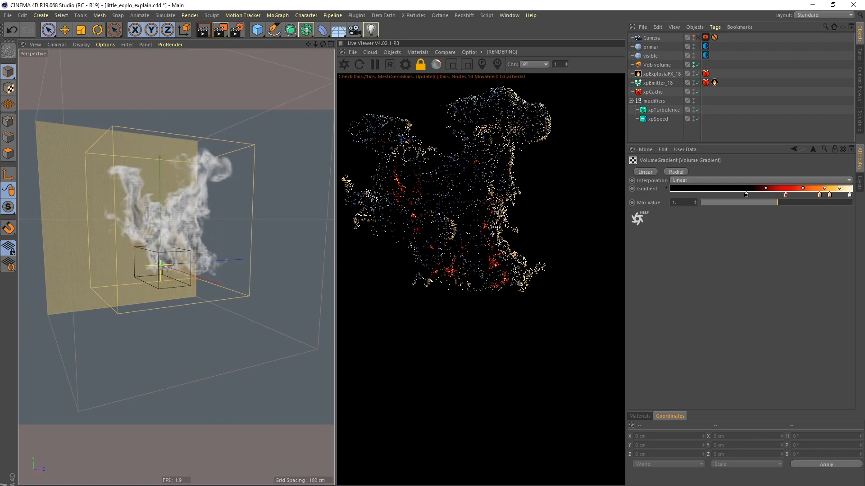
alt+right_drag(185, 223, 170, 227)
alt+middle_drag(175, 247, 177, 271)
alt+drag(186, 272, 164, 269)
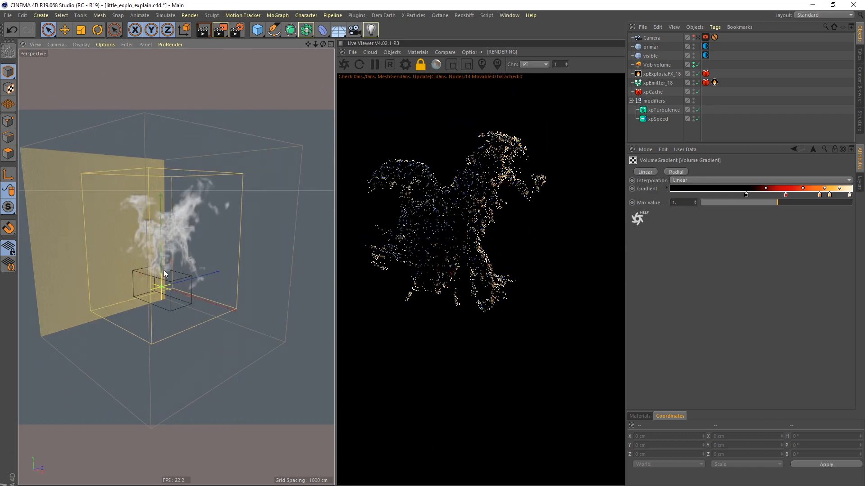
alt+right_drag(164, 269, 208, 260)
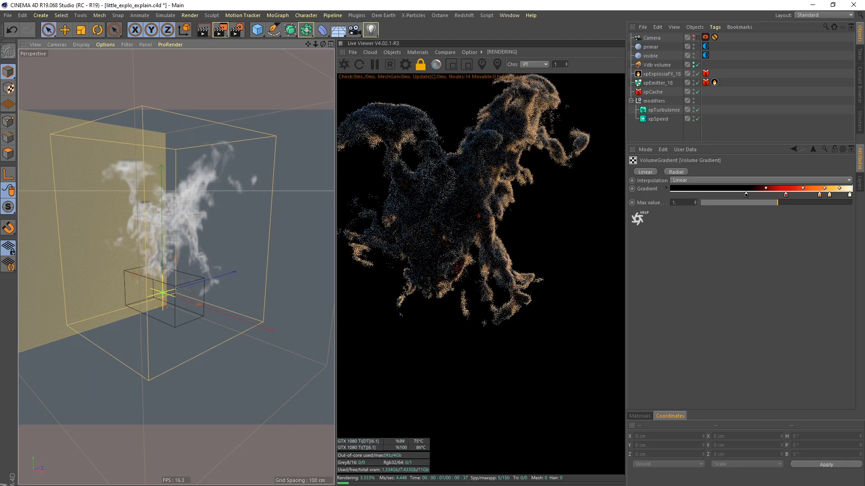